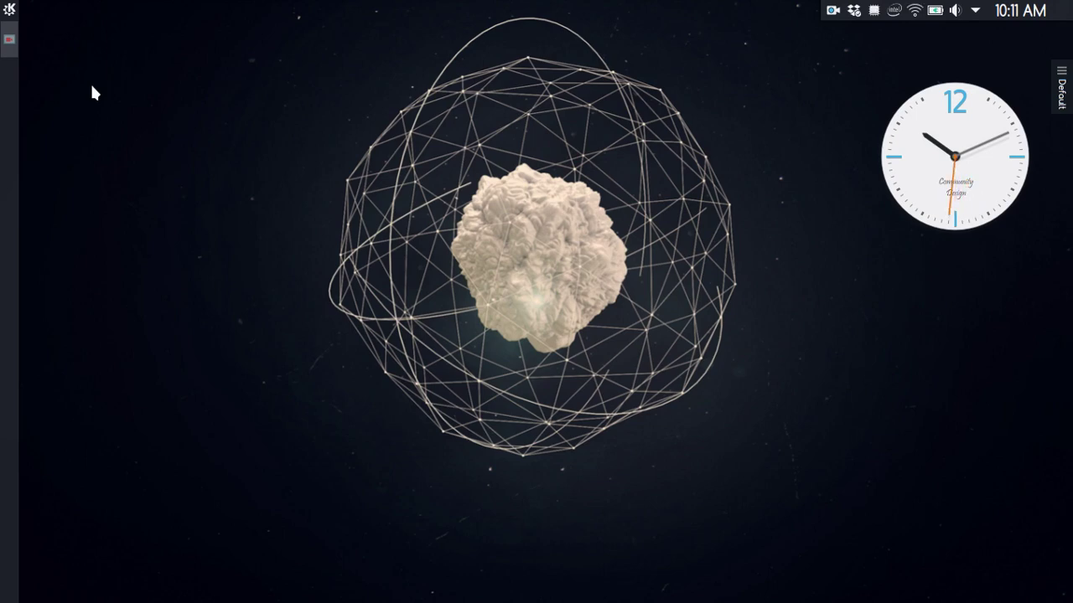
{"action": "key", "text": "F12"}
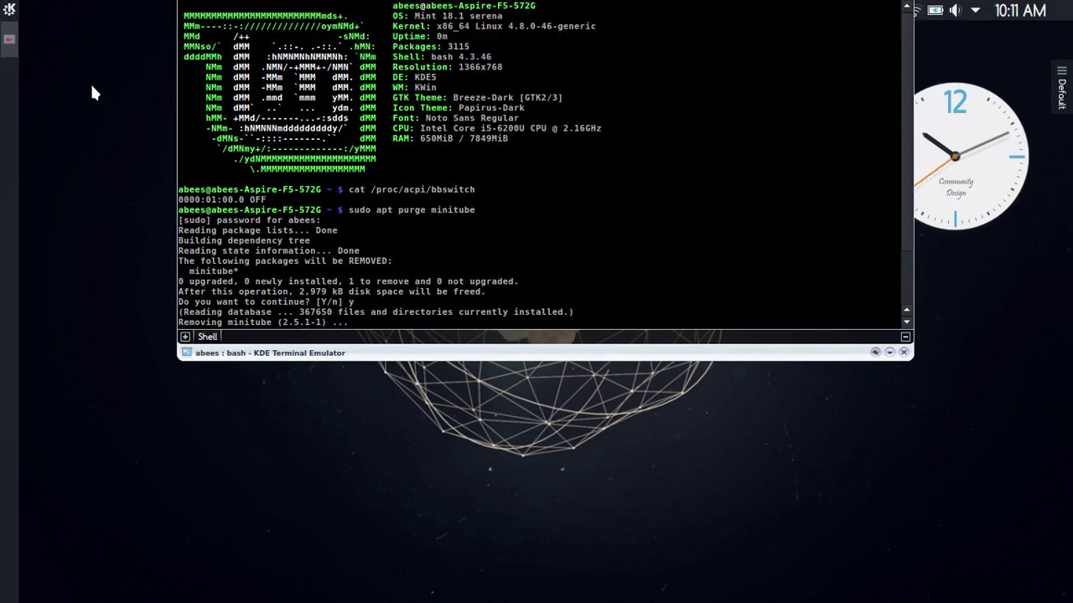
{"action": "key", "text": "F12"}
{"action": "left_click", "coordinate": [5, 8]}
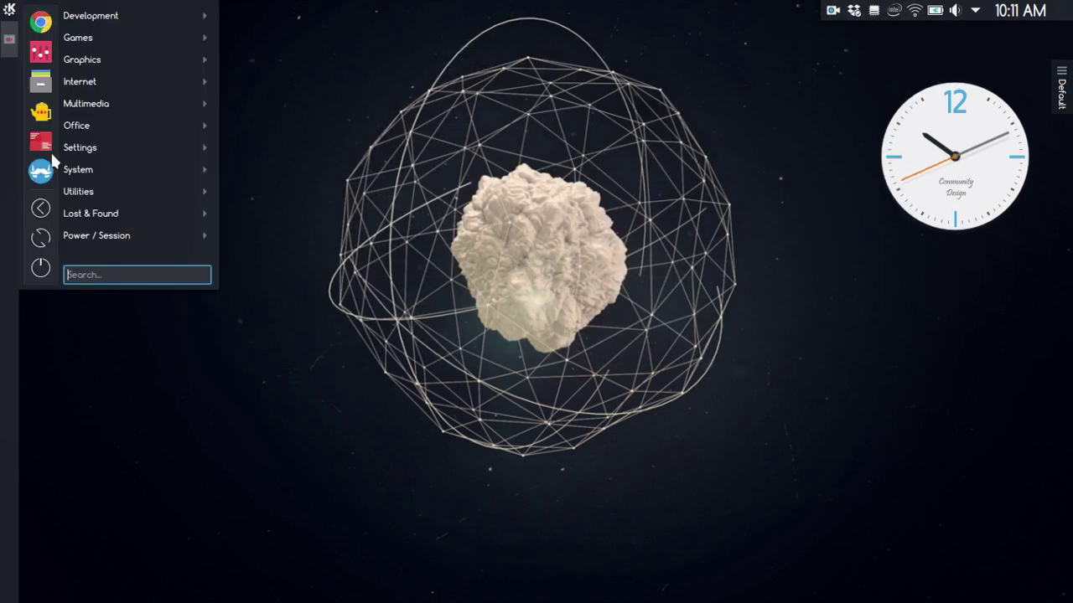
{"action": "left_click", "coordinate": [467, 221]}
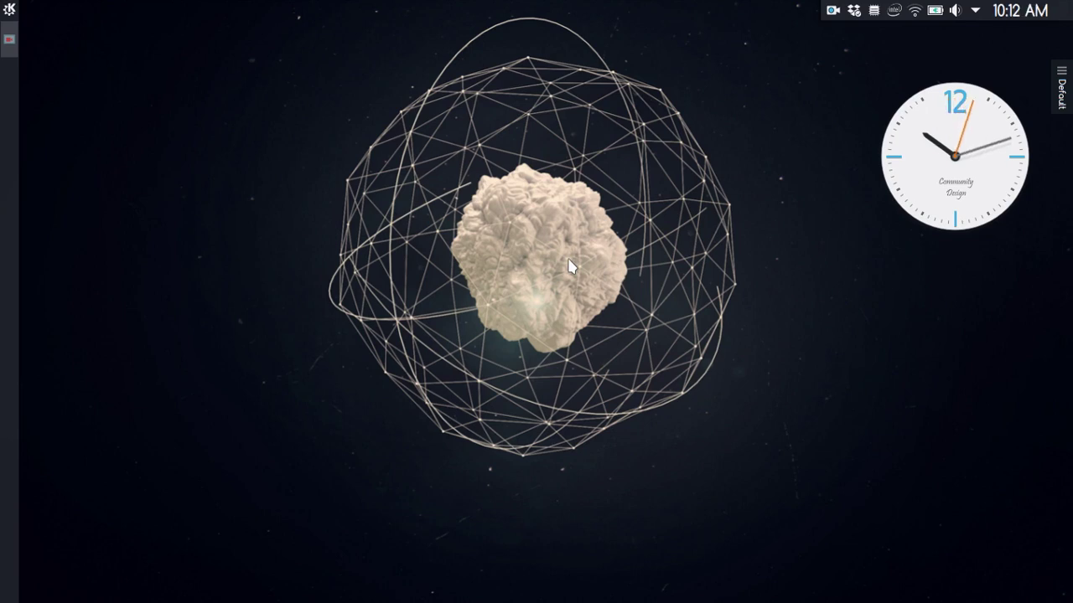
{"action": "left_click", "coordinate": [5, 7]}
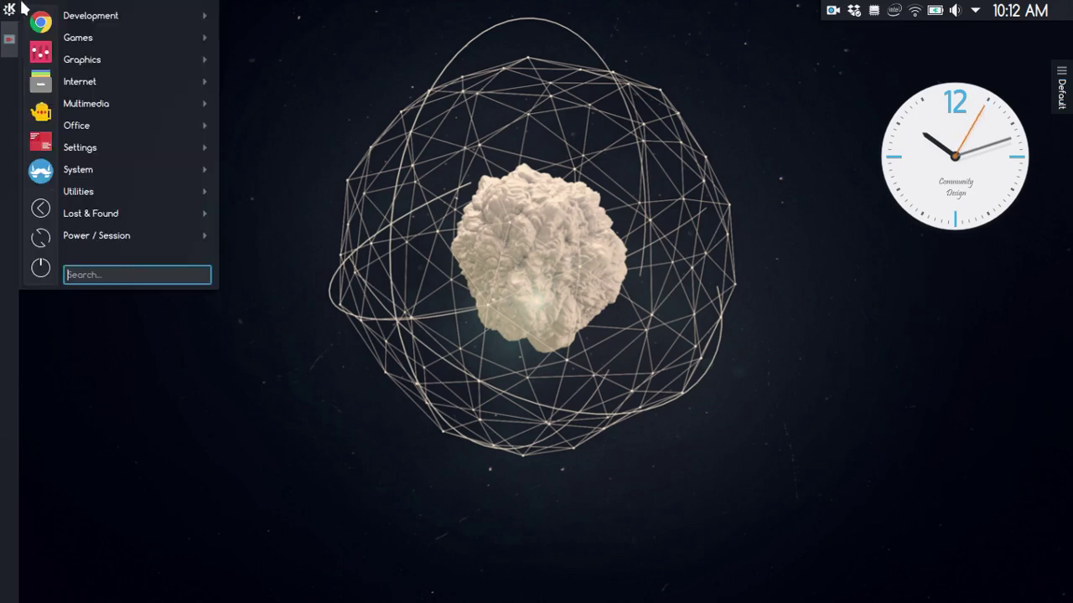
{"action": "mouse_move", "coordinate": [79, 7]}
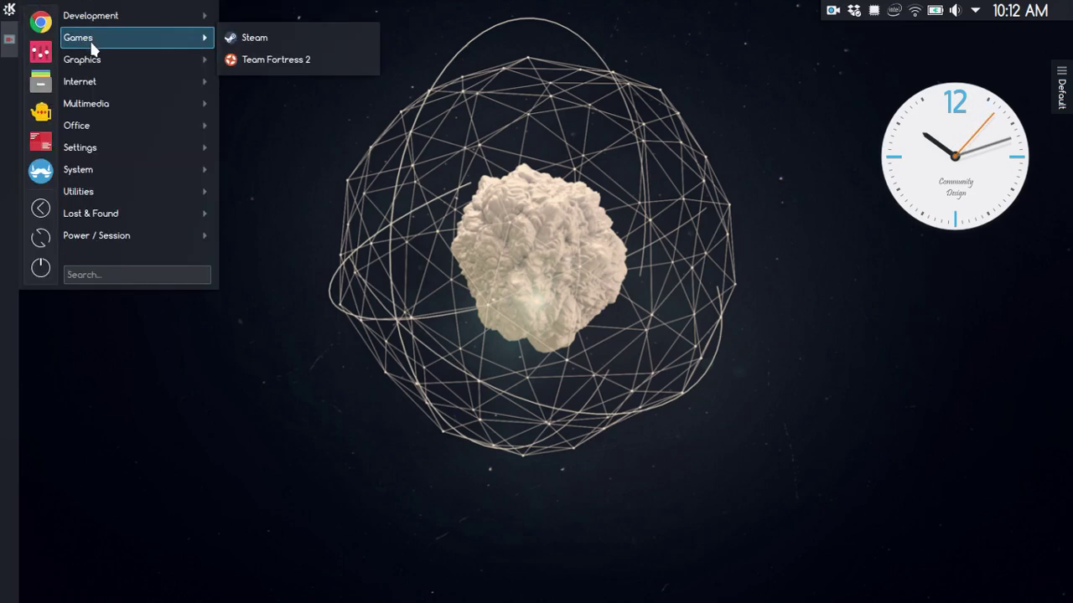
{"action": "mouse_move", "coordinate": [94, 112]}
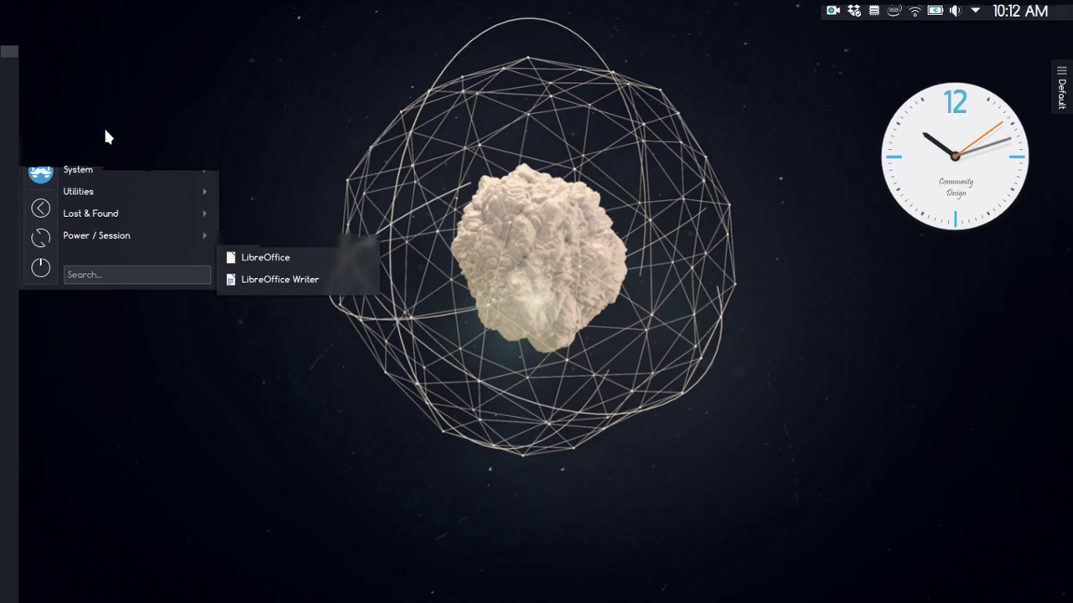
{"action": "mouse_move", "coordinate": [105, 201]}
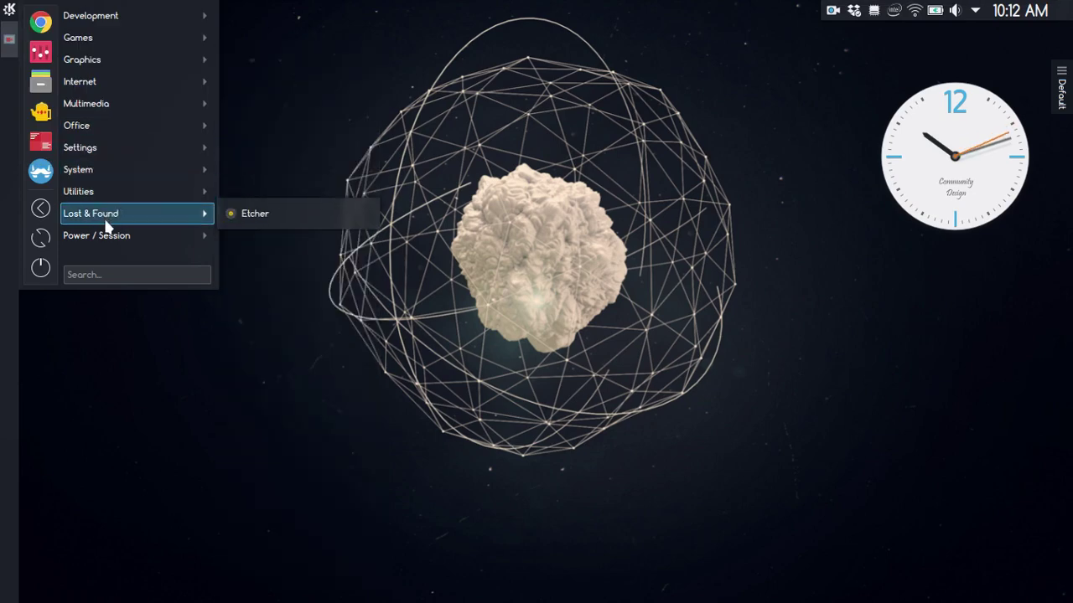
{"action": "left_click", "coordinate": [527, 127]}
{"action": "left_click", "coordinate": [6, 9]}
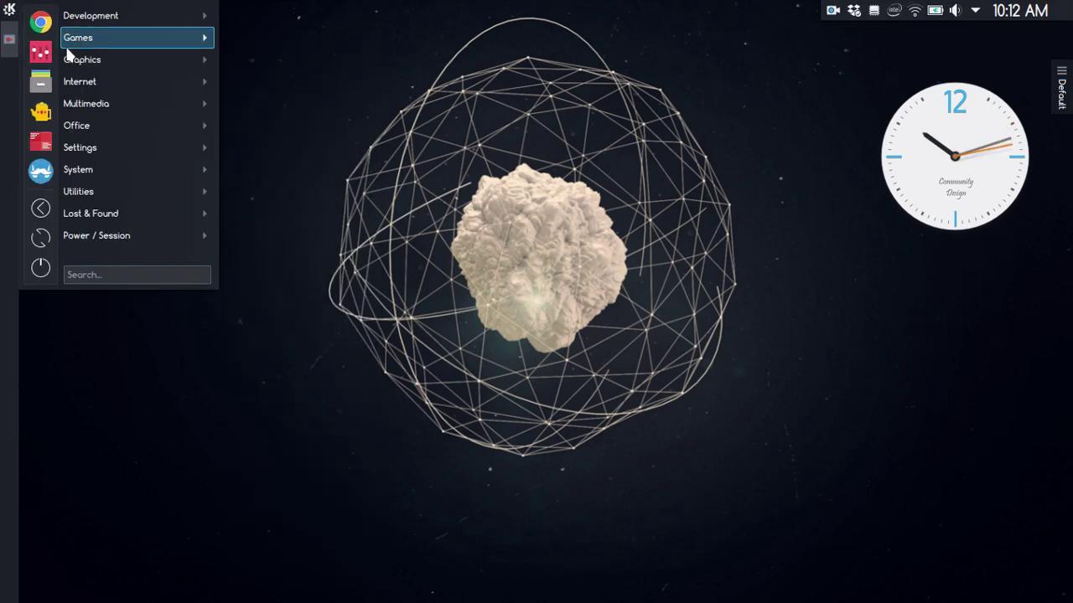
{"action": "left_click", "coordinate": [533, 191]}
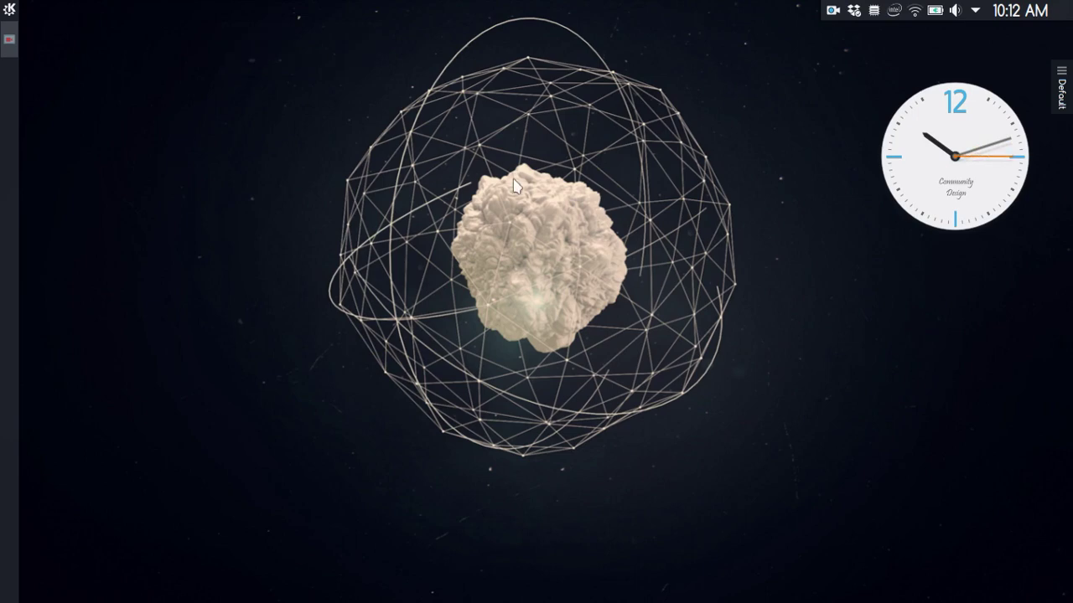
- Check the kernel release by running uname -r in the drop-down terminal, and hide the terminal
{"action": "key", "text": "F12"}
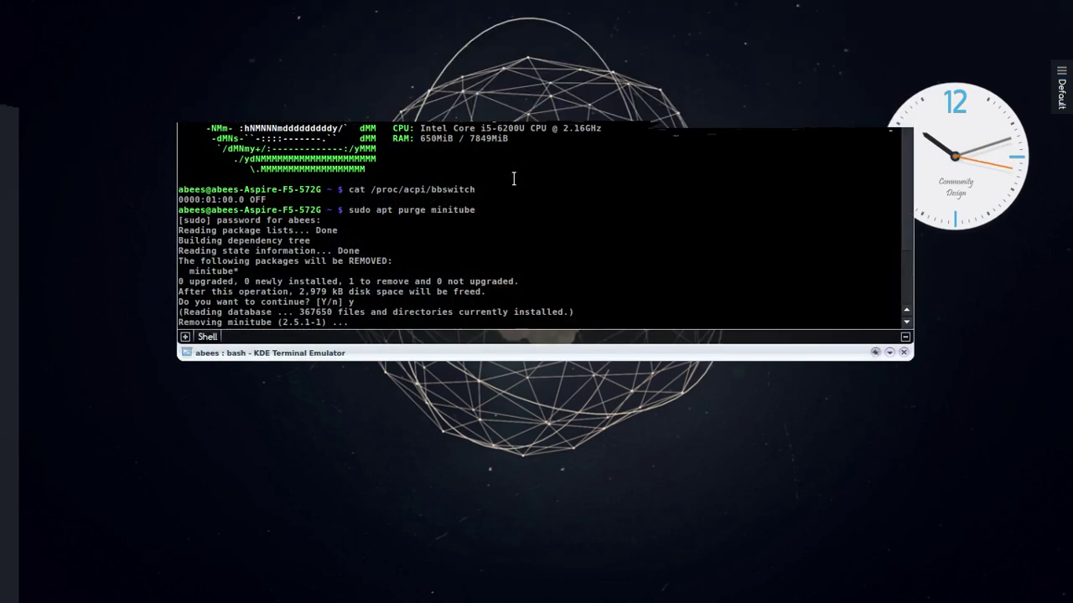
{"action": "left_click_drag", "start_coordinate": [896, 89], "coordinate": [907, 100]}
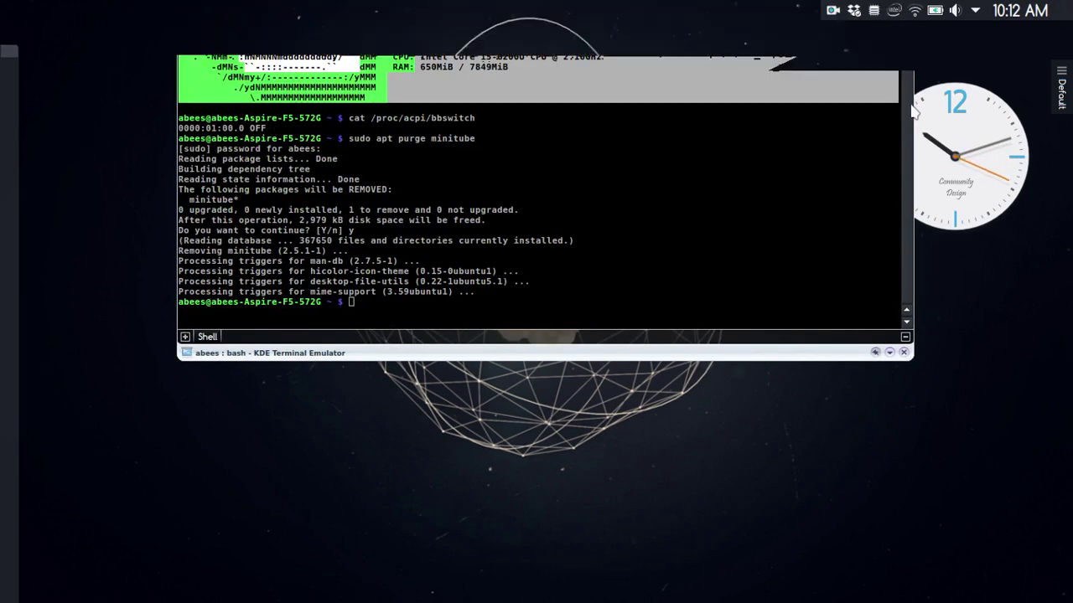
{"action": "left_click", "coordinate": [914, 201]}
{"action": "left_click", "coordinate": [698, 219]}
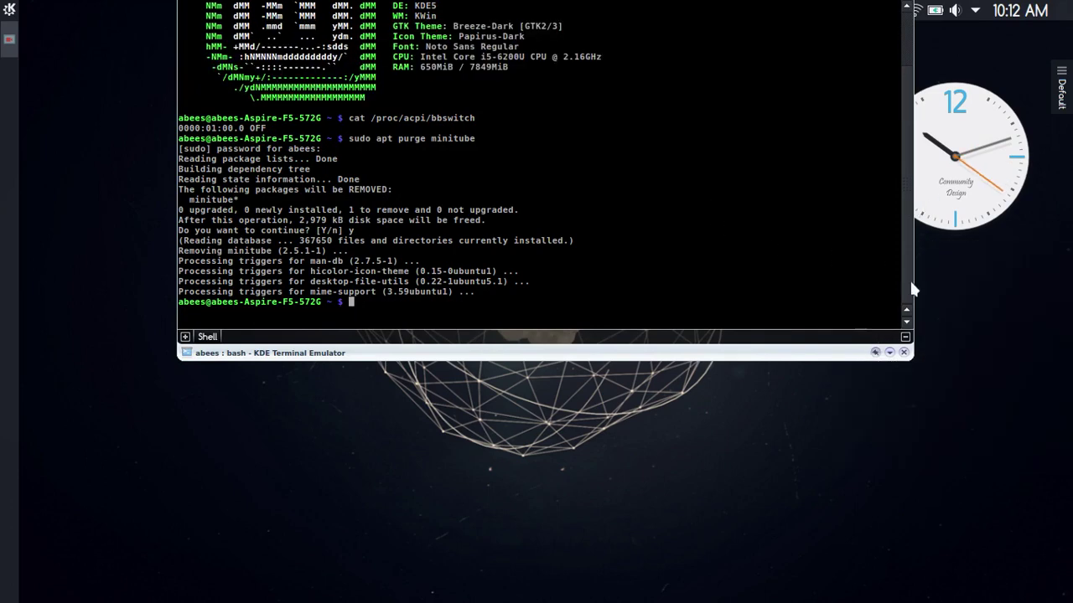
{"action": "type", "text": "uname -r"}
{"action": "key", "text": "Return"}
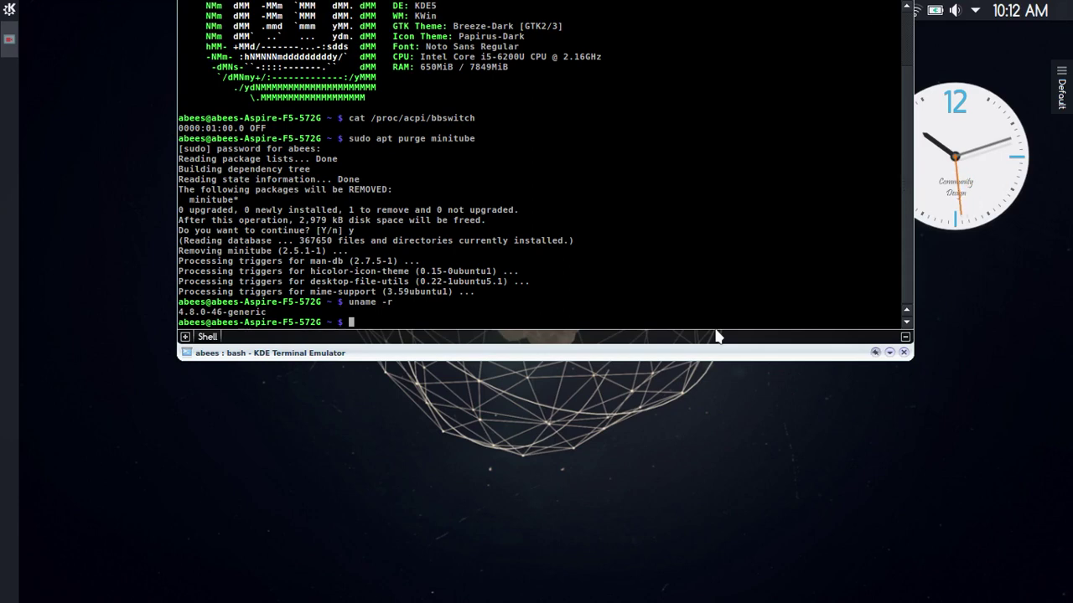
{"action": "key", "text": "F12"}
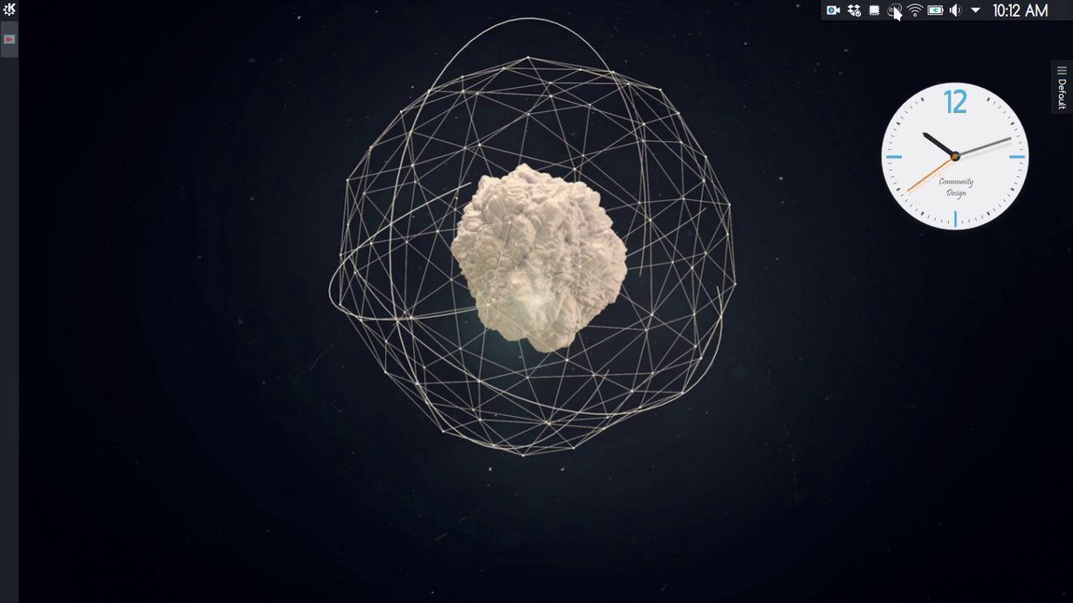
{"action": "left_click", "coordinate": [893, 9]}
{"action": "left_click", "coordinate": [847, 244]}
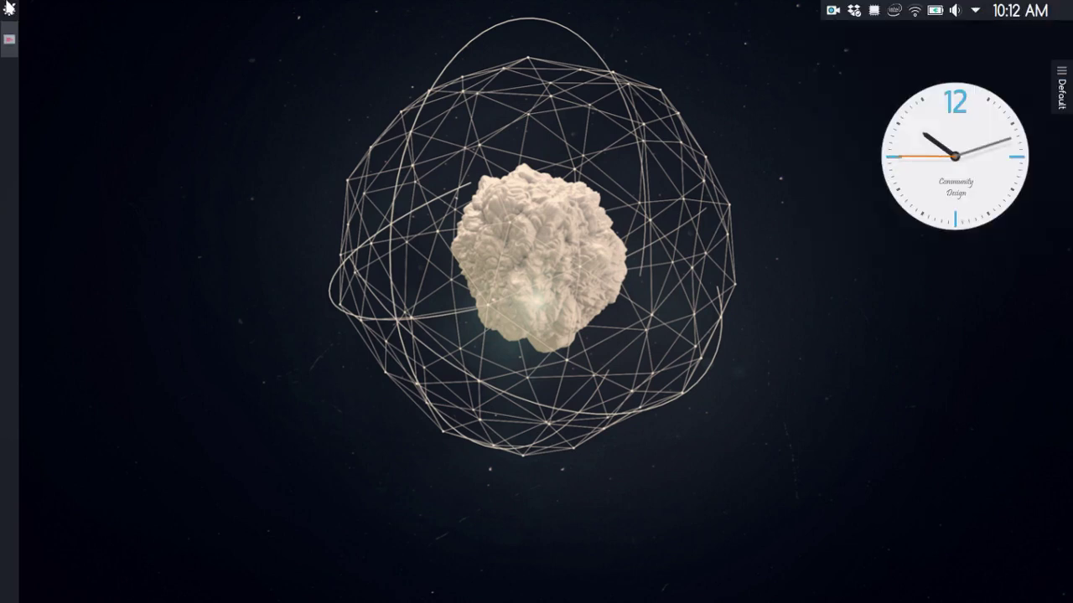
{"action": "left_click", "coordinate": [9, 39]}
{"action": "mouse_move", "coordinate": [96, 60]}
{"action": "left_click", "coordinate": [699, 46]}
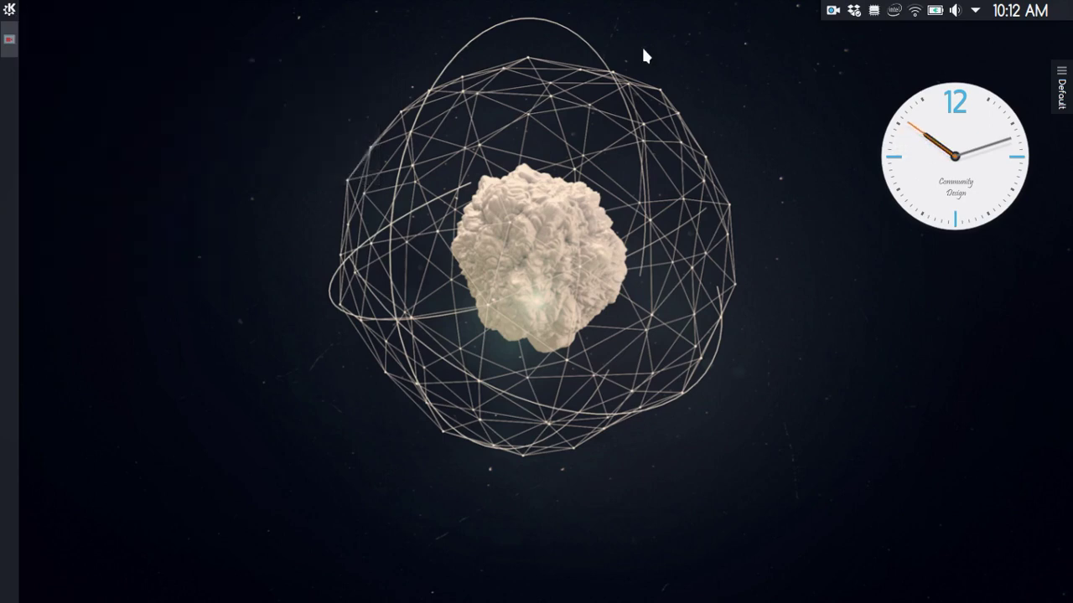
- Launch Google Chrome and System Settings, and close the Chrome window
{"action": "left_click", "coordinate": [2, 4]}
{"action": "left_click", "coordinate": [30, 27]}
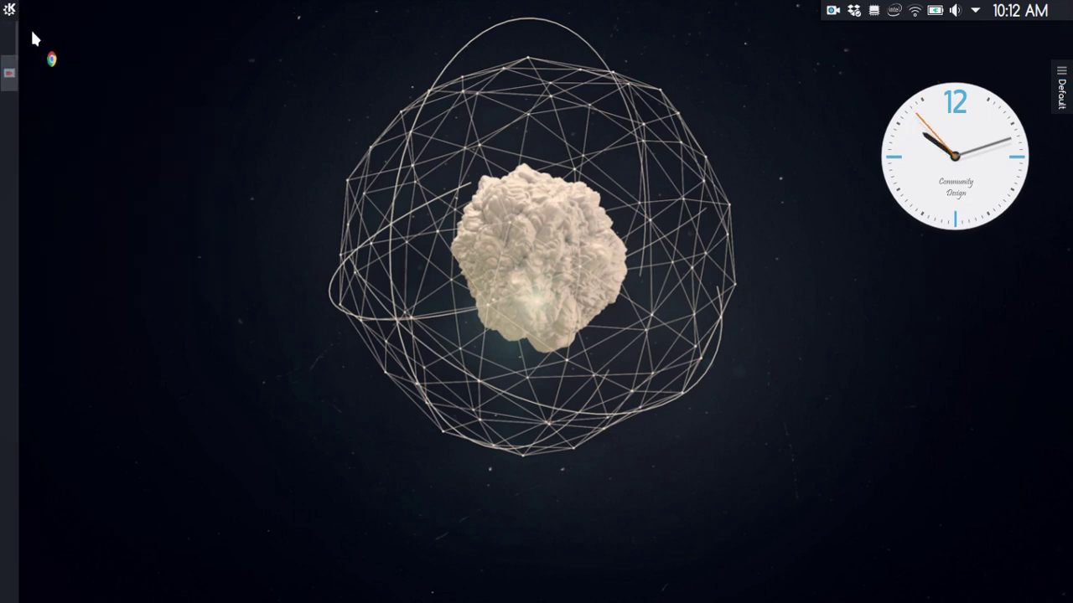
{"action": "left_click", "coordinate": [4, 5]}
{"action": "left_click", "coordinate": [34, 63]}
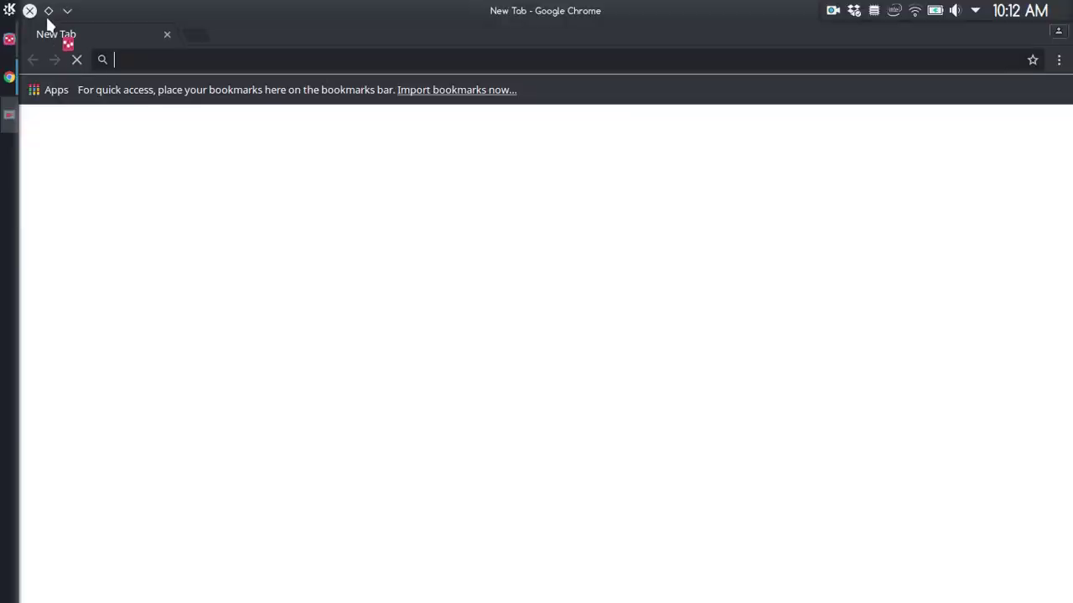
{"action": "left_click", "coordinate": [30, 11]}
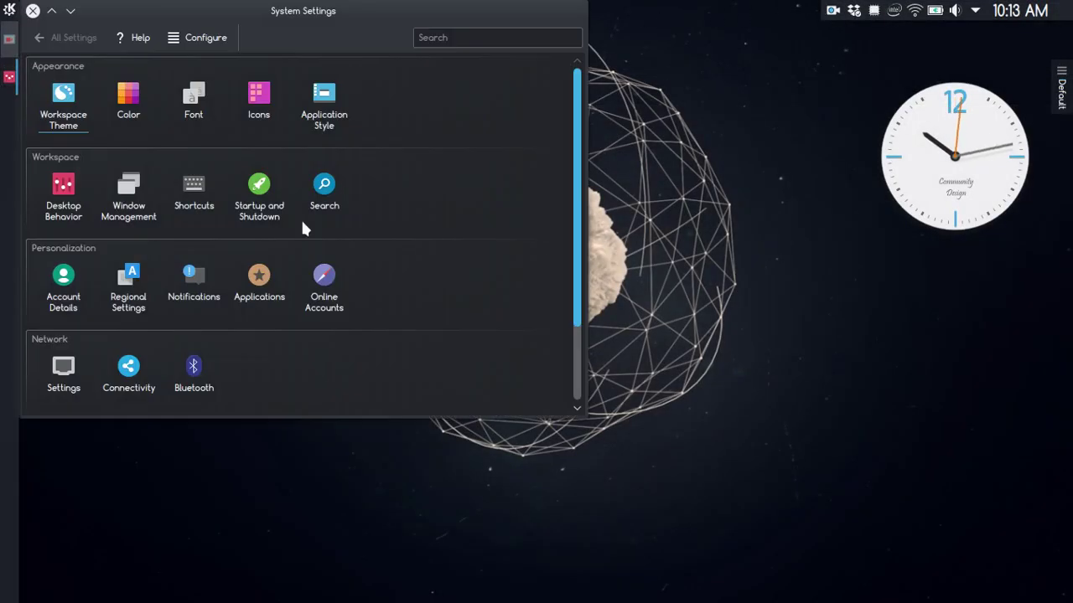
- View the workspace's Look And Feel themes and go to the Application Style settings
{"action": "left_click", "coordinate": [42, 102]}
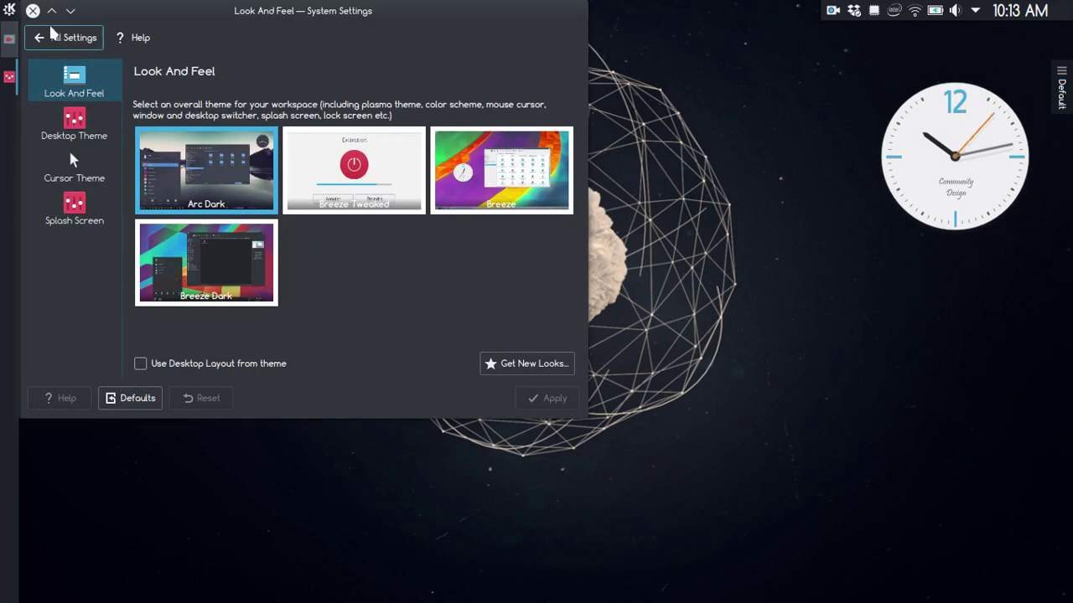
{"action": "left_click", "coordinate": [41, 38]}
{"action": "left_click", "coordinate": [323, 94]}
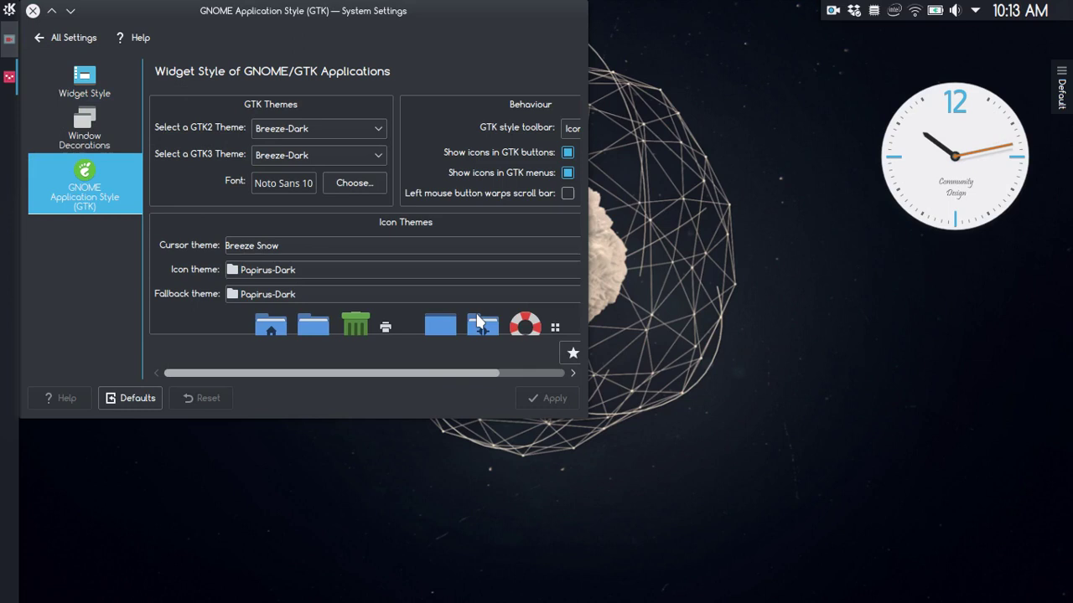
- Set both the GTK2 and GTK3 themes to Numix, apply the change and close System Settings
{"action": "left_click", "coordinate": [320, 130]}
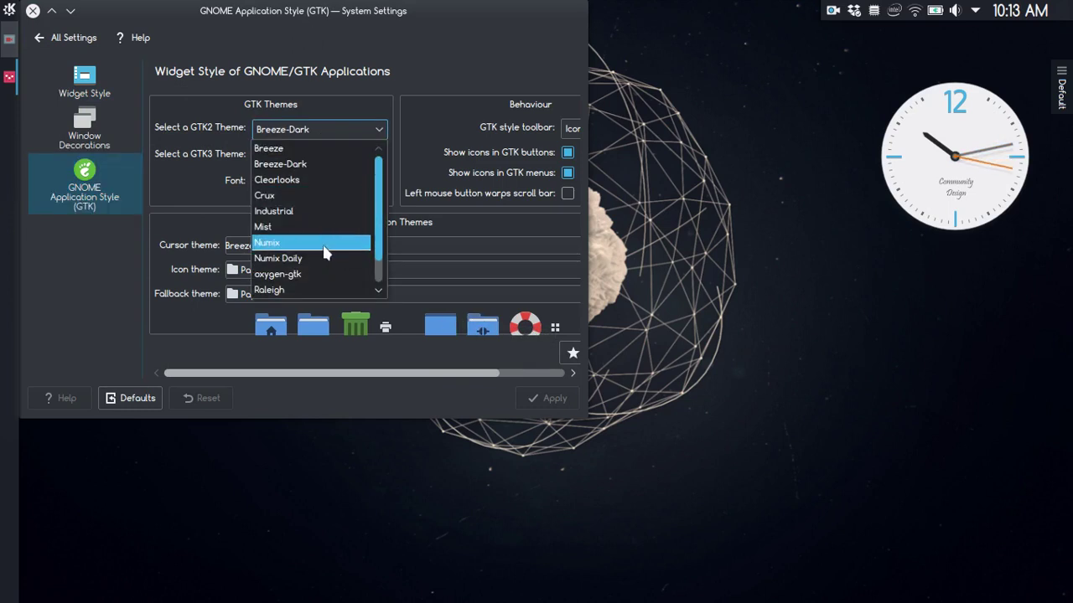
{"action": "left_click", "coordinate": [331, 242]}
{"action": "left_click", "coordinate": [324, 128]}
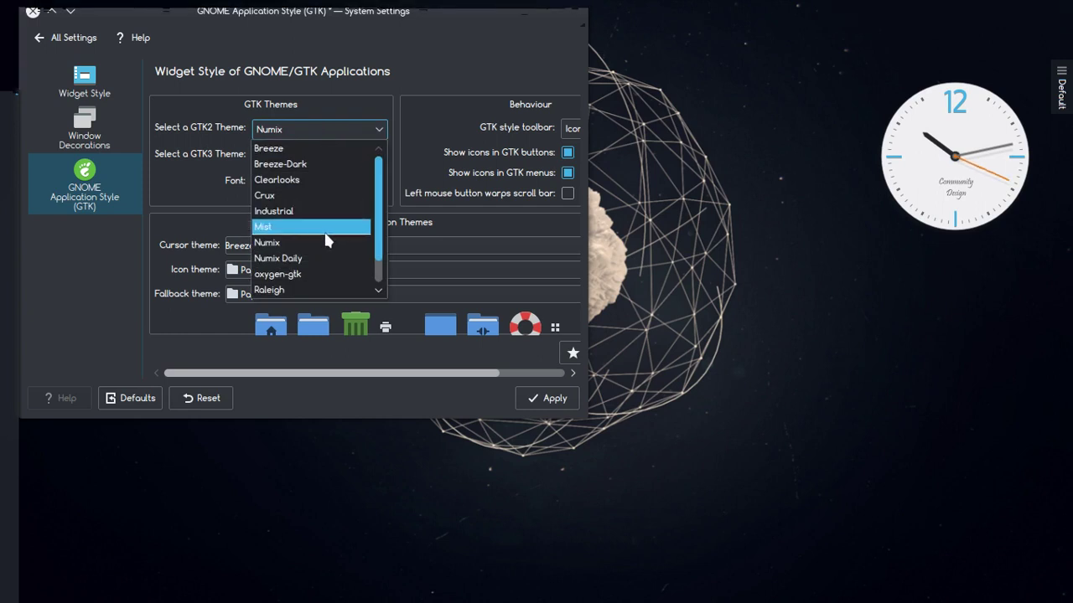
{"action": "left_click", "coordinate": [302, 242]}
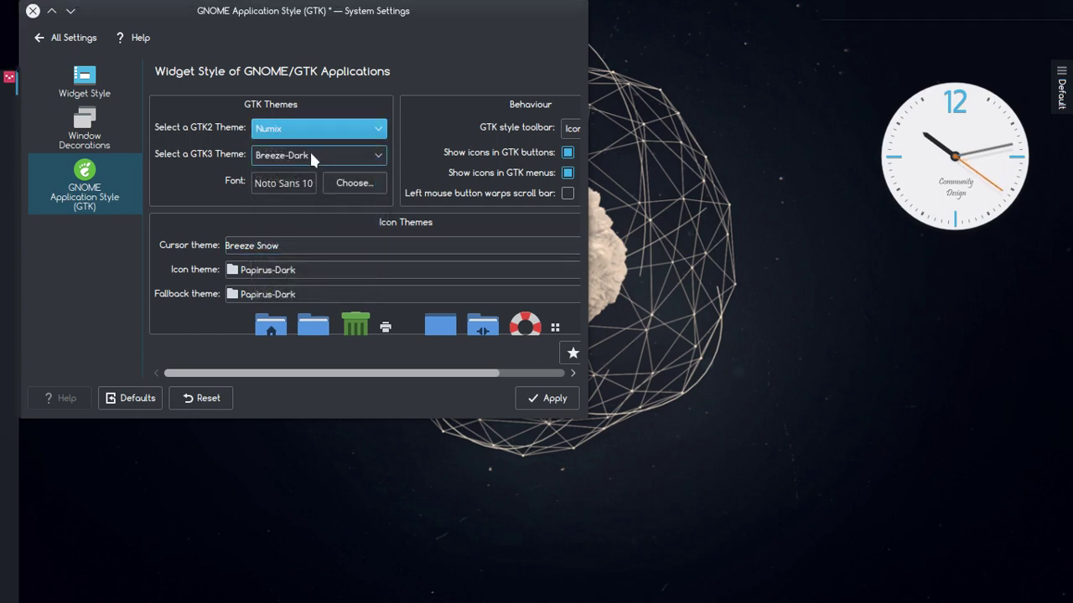
{"action": "left_click", "coordinate": [310, 153]}
{"action": "left_click", "coordinate": [325, 238]}
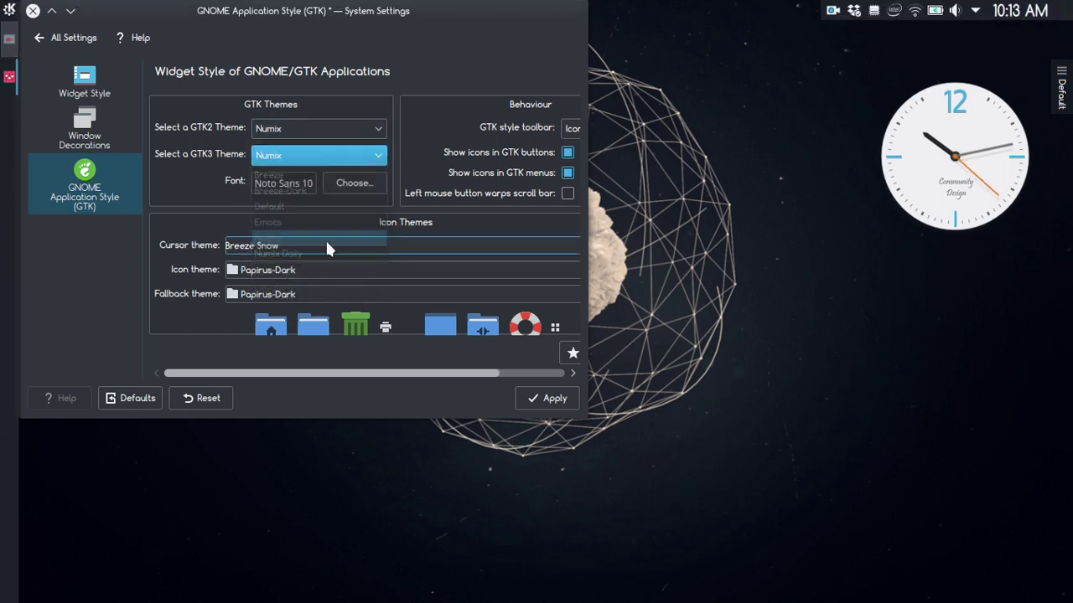
{"action": "left_click", "coordinate": [524, 400]}
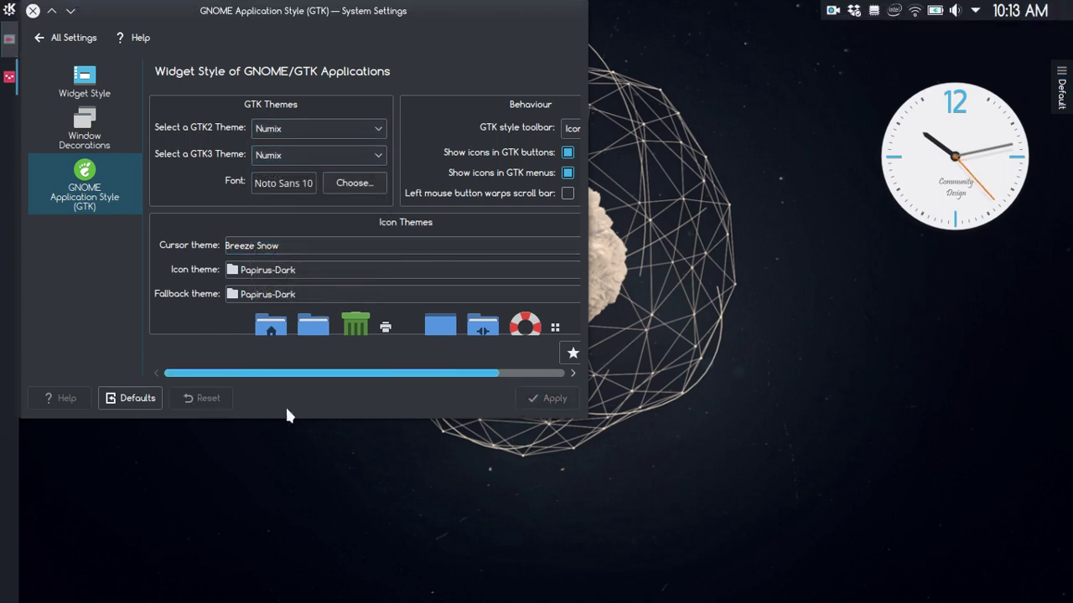
{"action": "left_click", "coordinate": [32, 11]}
{"action": "left_click", "coordinate": [10, 10]}
{"action": "left_click", "coordinate": [385, 113]}
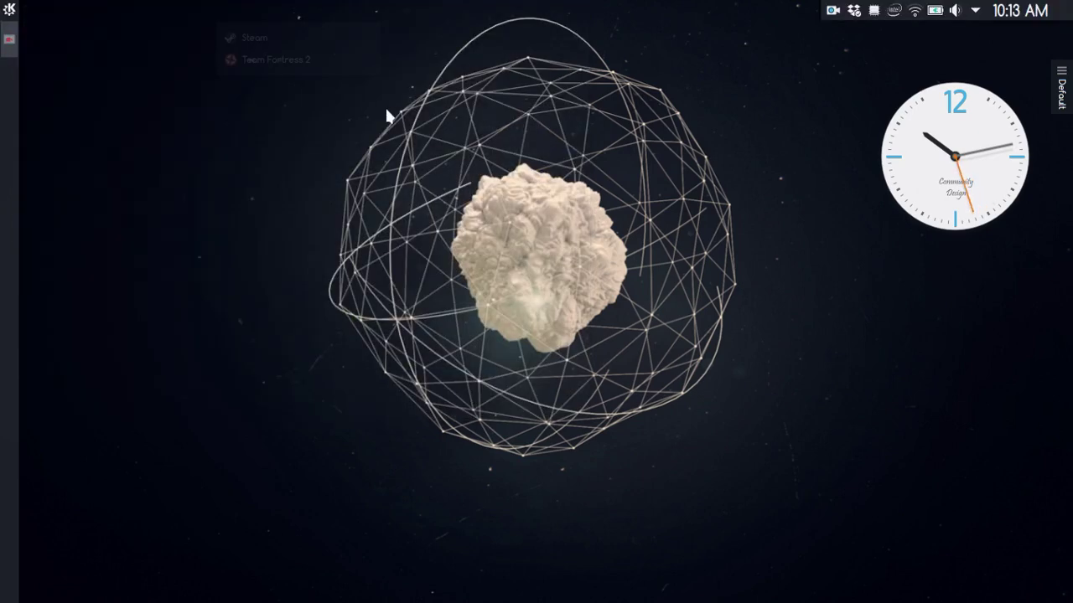
- Run screenfetch in the drop-down terminal and compare its GTK theme line with the earlier screenfetch output
{"action": "key", "text": "F12"}
{"action": "type", "text": "screenfetch"}
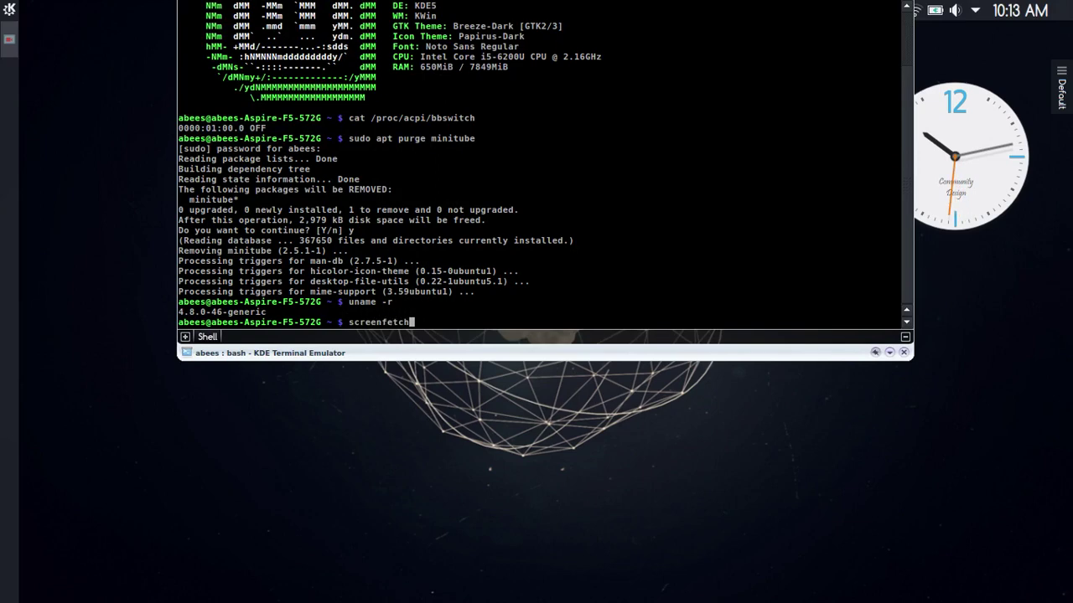
{"action": "key", "text": "Return"}
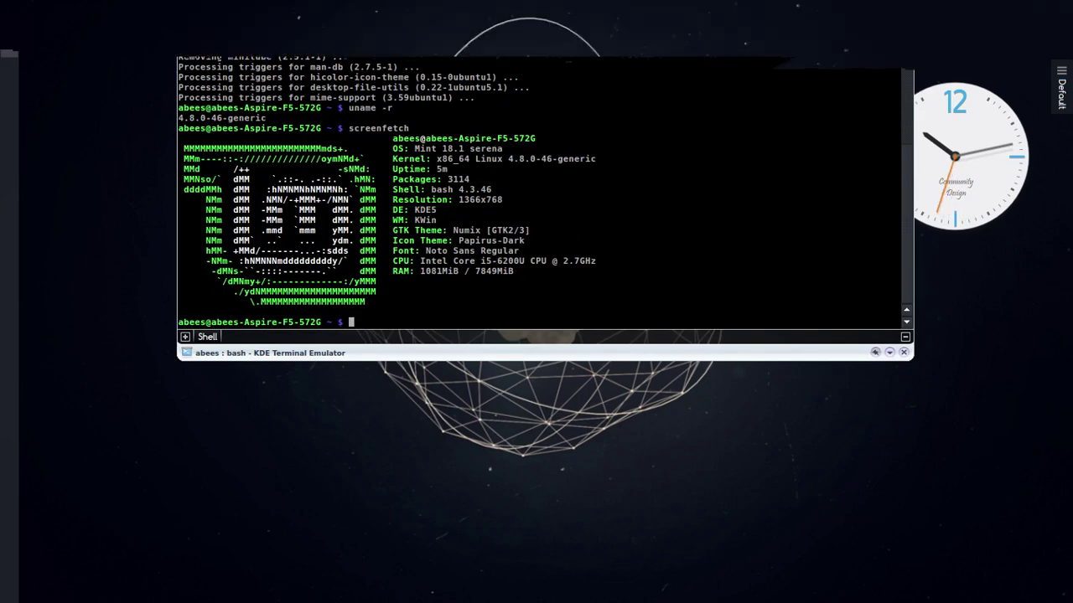
{"action": "left_click_drag", "start_coordinate": [536, 228], "coordinate": [377, 205]}
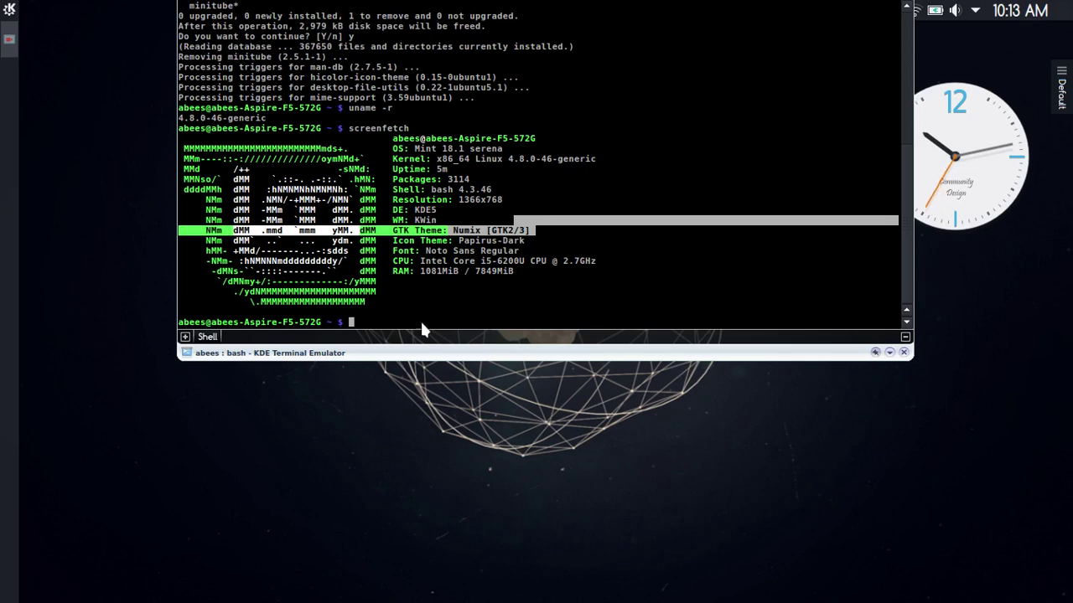
{"action": "left_click", "coordinate": [552, 245]}
{"action": "left_click_drag", "start_coordinate": [909, 281], "coordinate": [912, 47]}
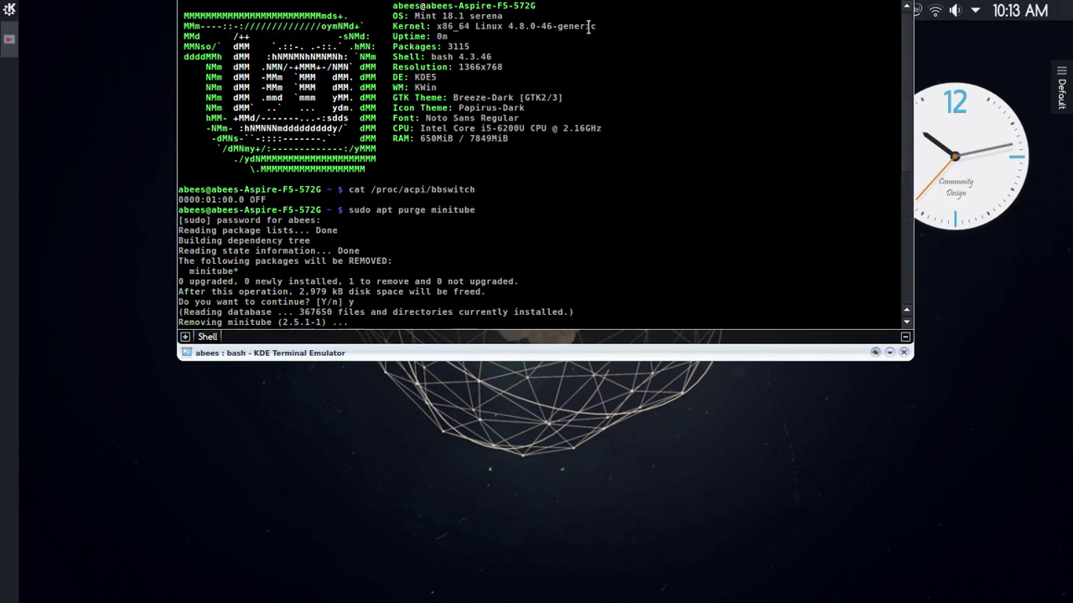
{"action": "left_click_drag", "start_coordinate": [549, 108], "coordinate": [549, 118]}
{"action": "left_click", "coordinate": [550, 108]}
- Launch Google Chrome and open its Settings page
{"action": "key", "text": "super"}
{"action": "key", "text": "super"}
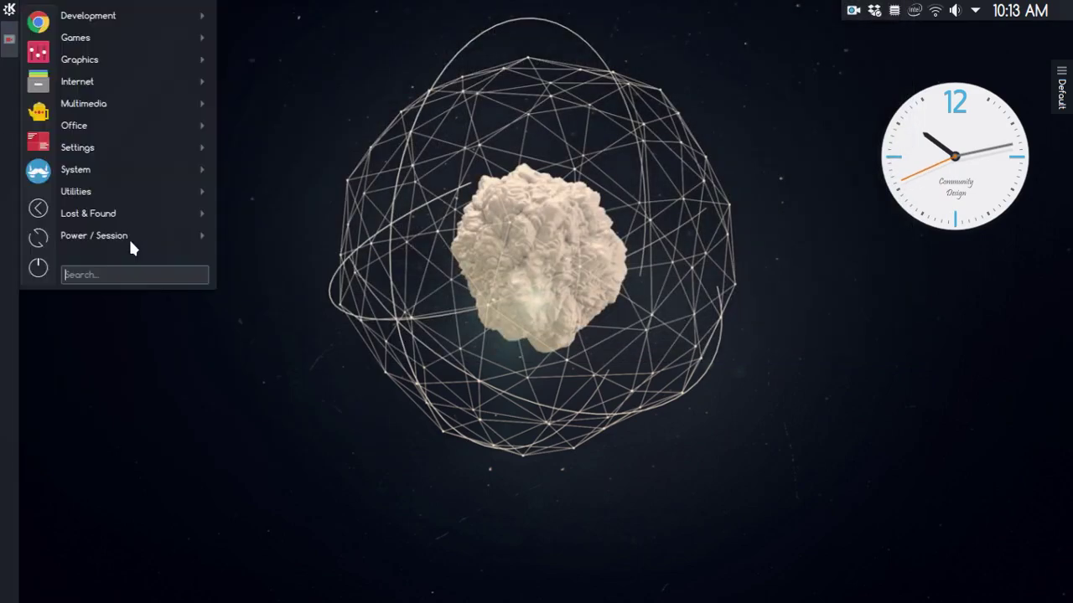
{"action": "left_click", "coordinate": [46, 17]}
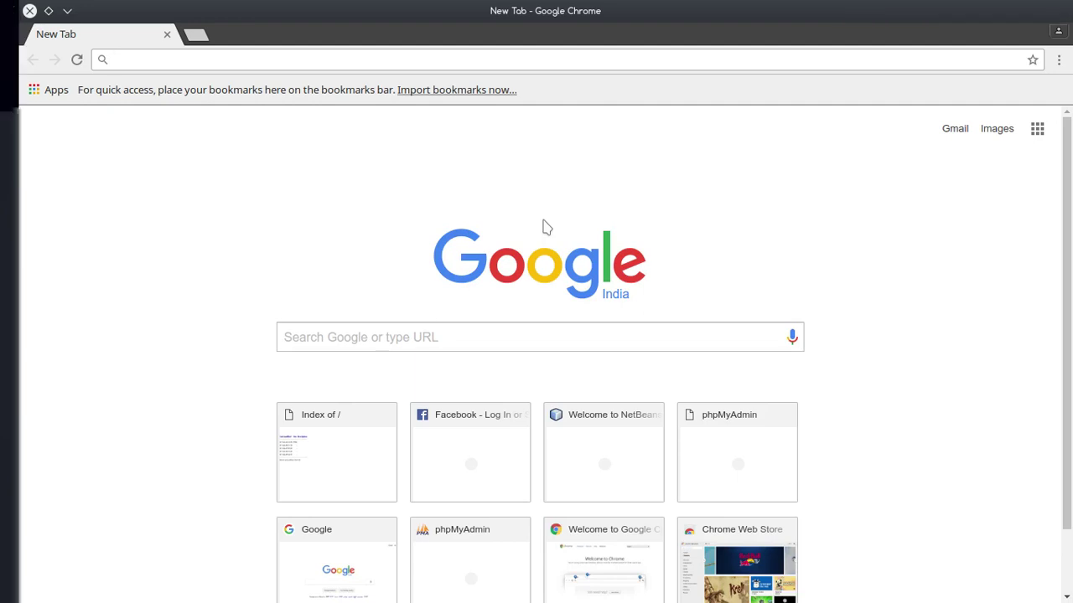
{"action": "left_click", "coordinate": [1059, 59]}
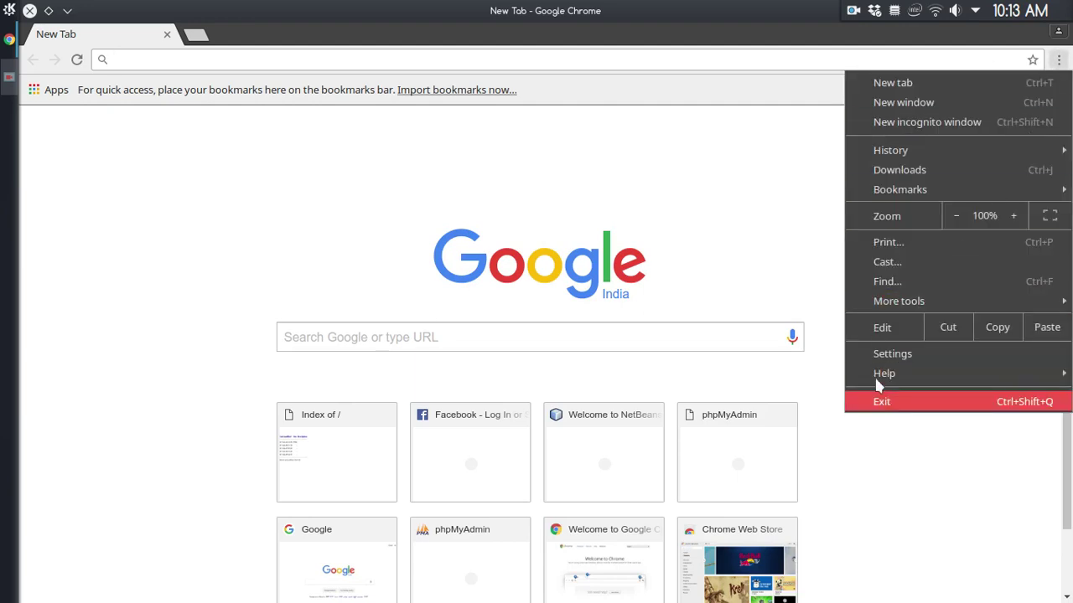
{"action": "left_click", "coordinate": [877, 356]}
{"action": "left_click", "coordinate": [575, 228]}
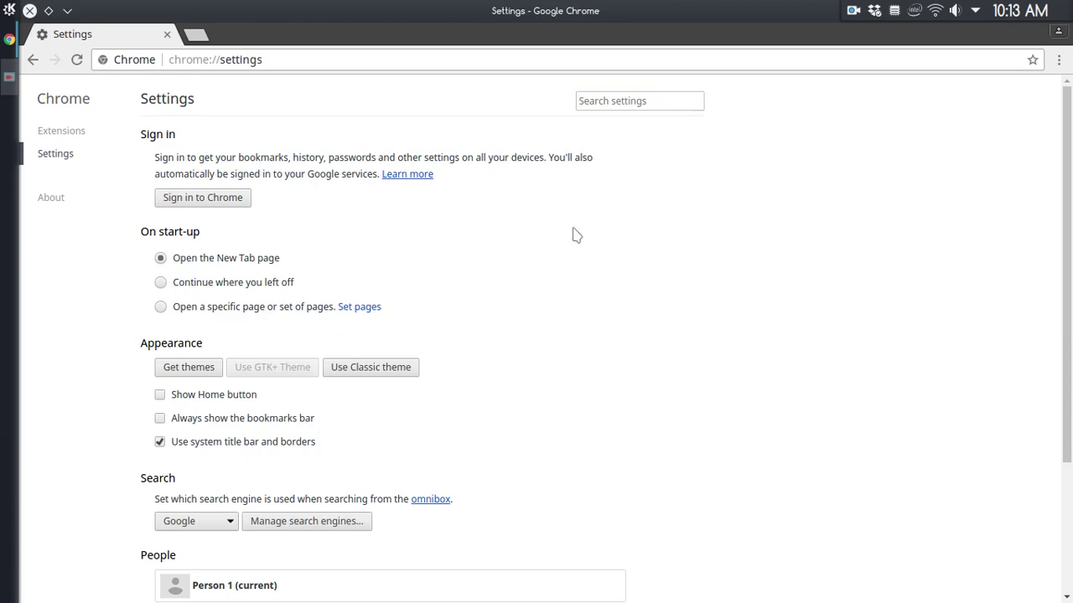
- Close Chrome, then open the application launcher to view its categories and dismiss it
{"action": "key", "text": "alt+F4"}
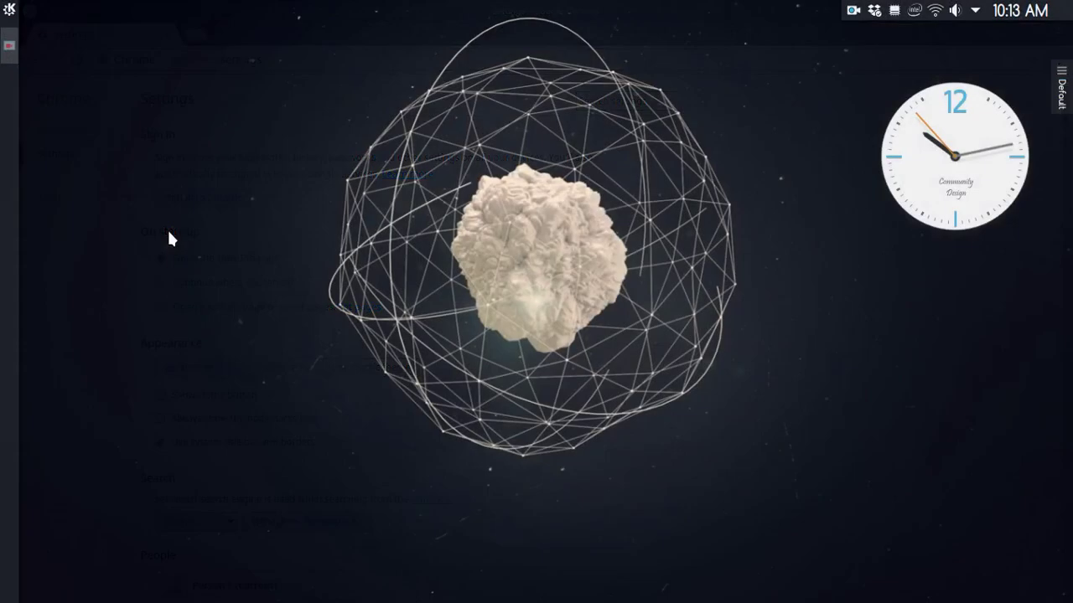
{"action": "left_click", "coordinate": [7, 9]}
{"action": "mouse_move", "coordinate": [137, 170]}
{"action": "key", "text": "Escape"}
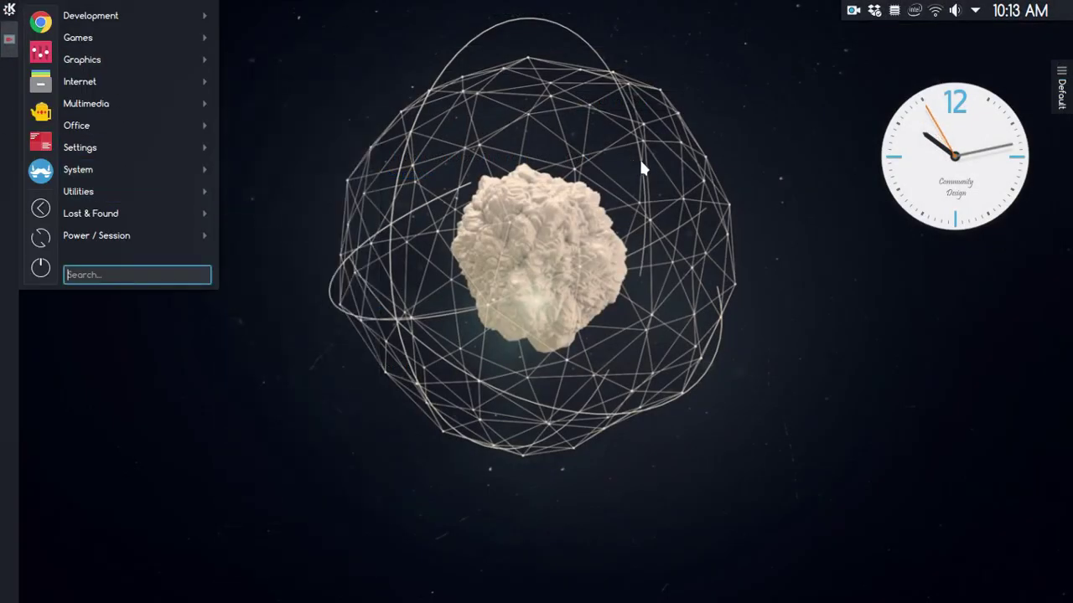
{"action": "left_click", "coordinate": [525, 168]}
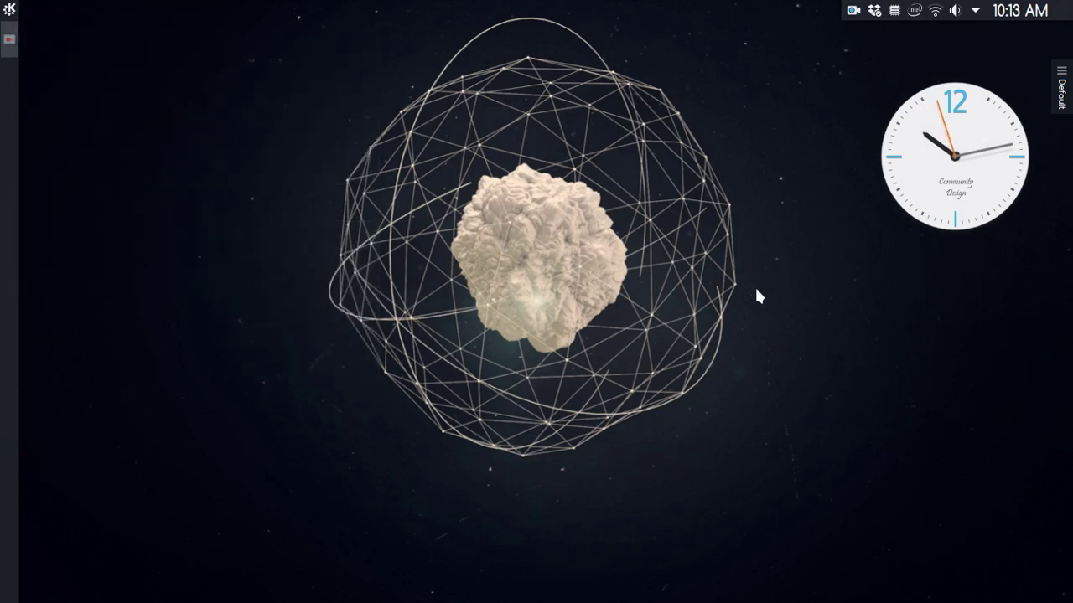
- Show and hide the drop-down terminal, then look up Yakuake in the application launcher
{"action": "key", "text": "F12"}
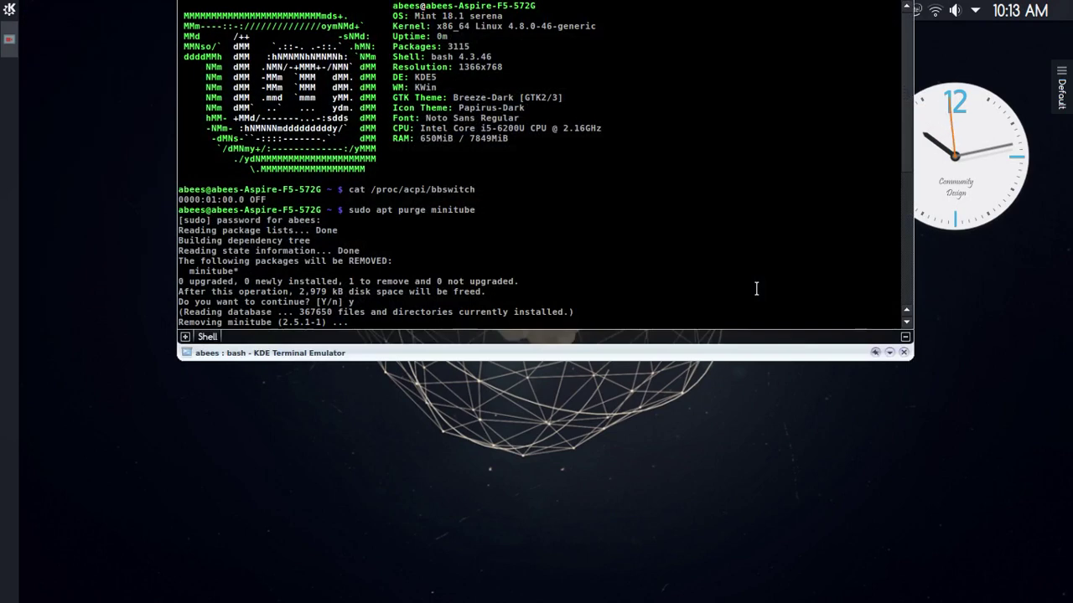
{"action": "key", "text": "F12"}
{"action": "key", "text": "super"}
{"action": "type", "text": "y"}
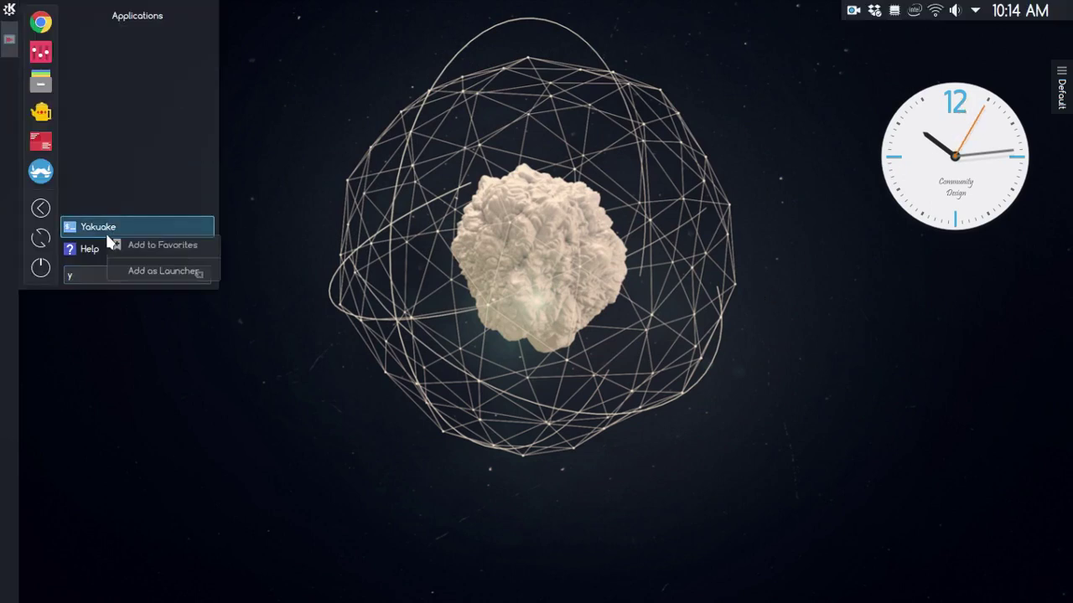
{"action": "left_click", "coordinate": [245, 368]}
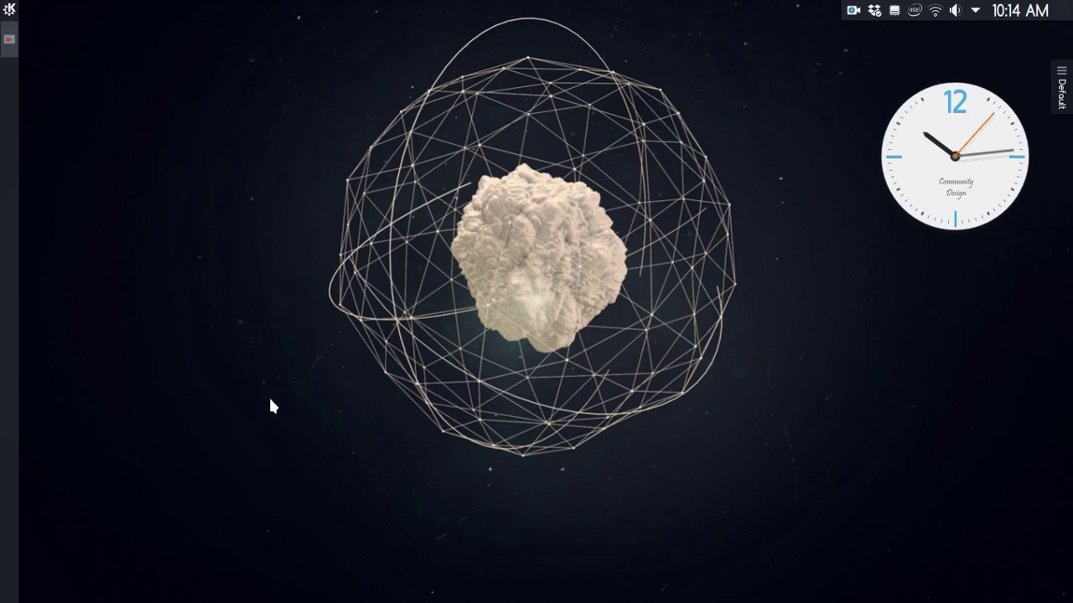
- Reopen the drop-down terminal, discard the partly entered command and end the shell session with exit
{"action": "key", "text": "F12"}
{"action": "type", "text": "cl"}
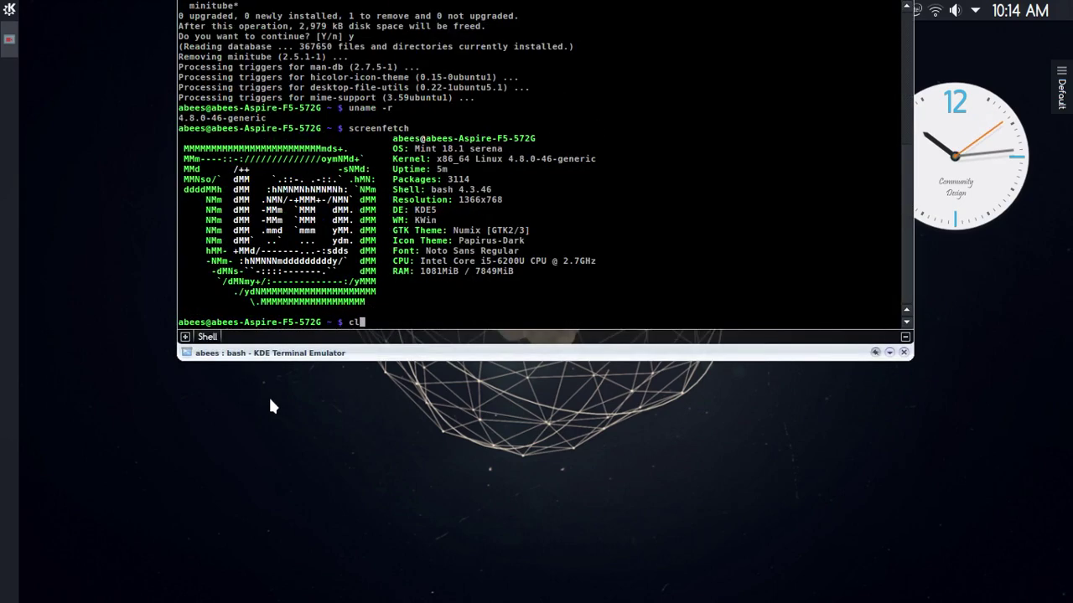
{"action": "key", "text": "BackSpace"}
{"action": "key", "text": "BackSpace"}
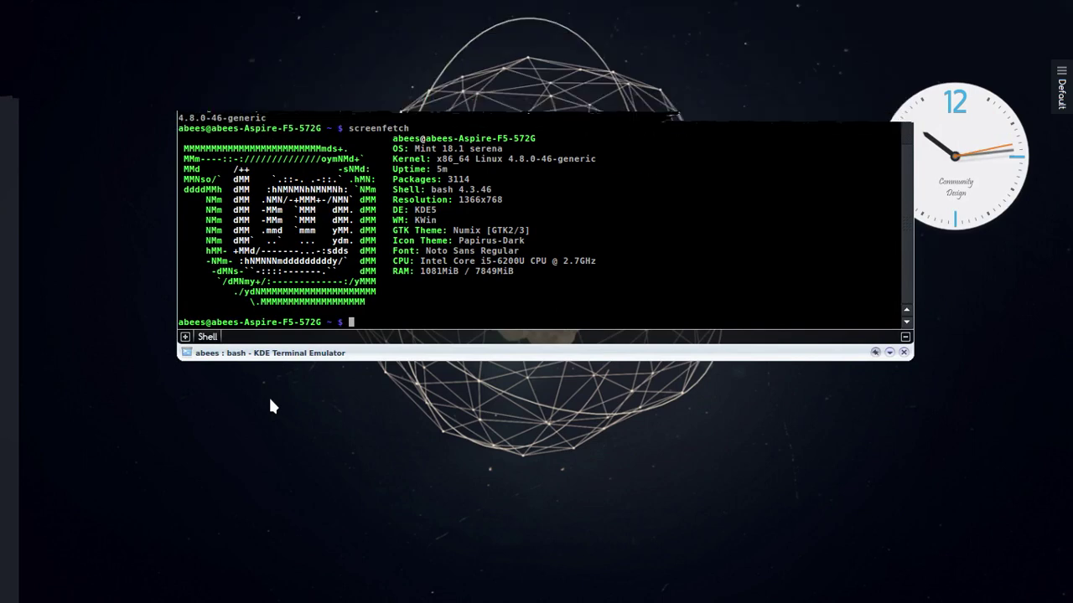
{"action": "type", "text": "exi5t"}
{"action": "key", "text": "Return"}
{"action": "type", "text": "exit"}
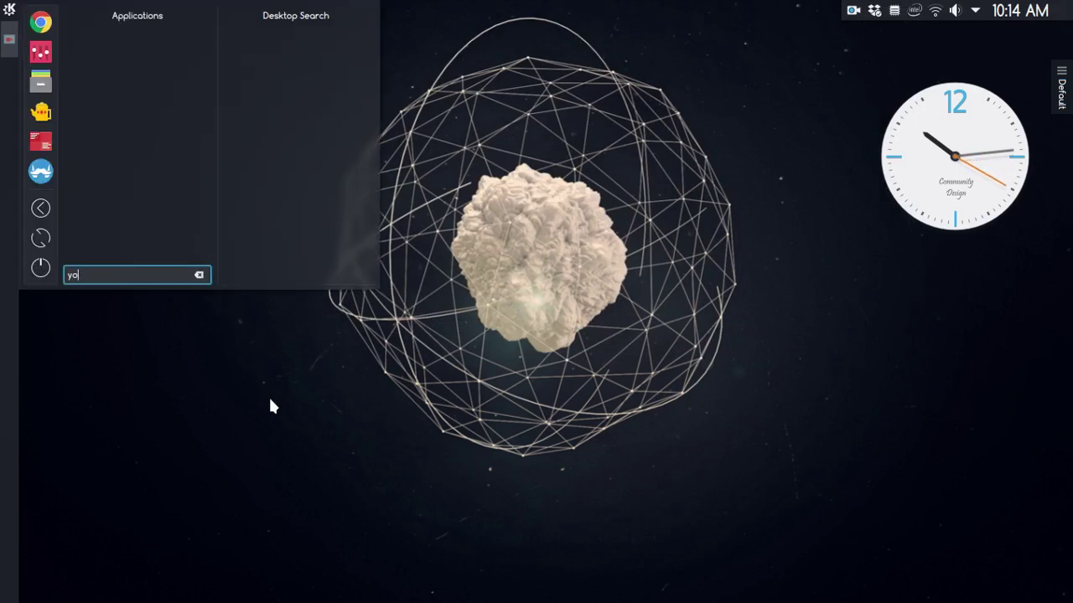
- Search the application launcher for Yakuake and launch it again
{"action": "key", "text": "BackSpace"}
{"action": "type", "text": "o"}
{"action": "key", "text": "BackSpace"}
{"action": "type", "text": "a"}
{"action": "key", "text": "Return"}
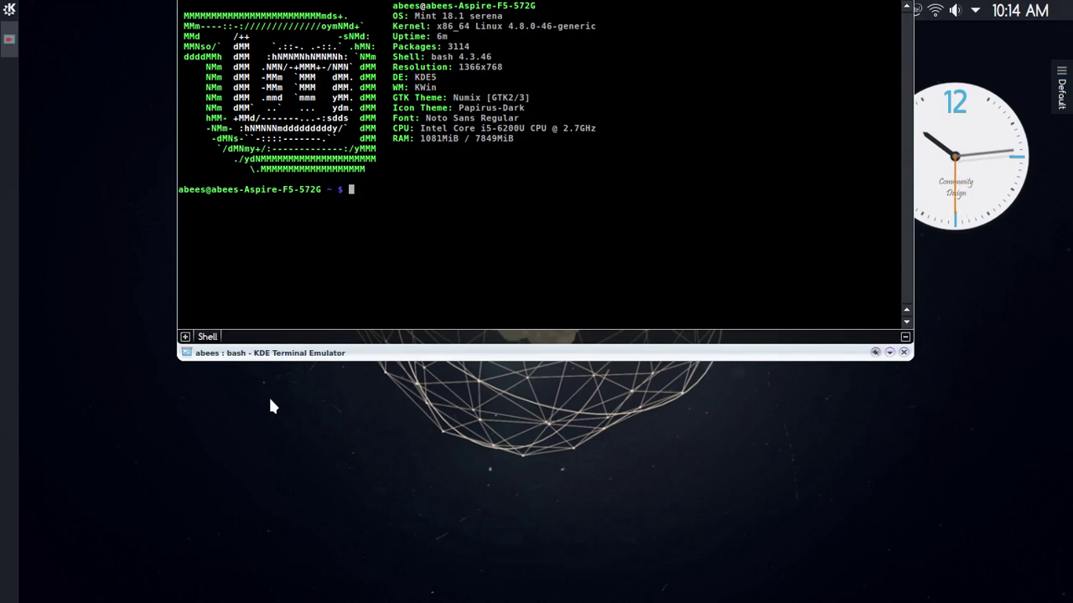
- Search the application launcher for Konsole and launch it alongside the drop-down terminal
{"action": "key", "text": "super"}
{"action": "type", "text": "ter"}
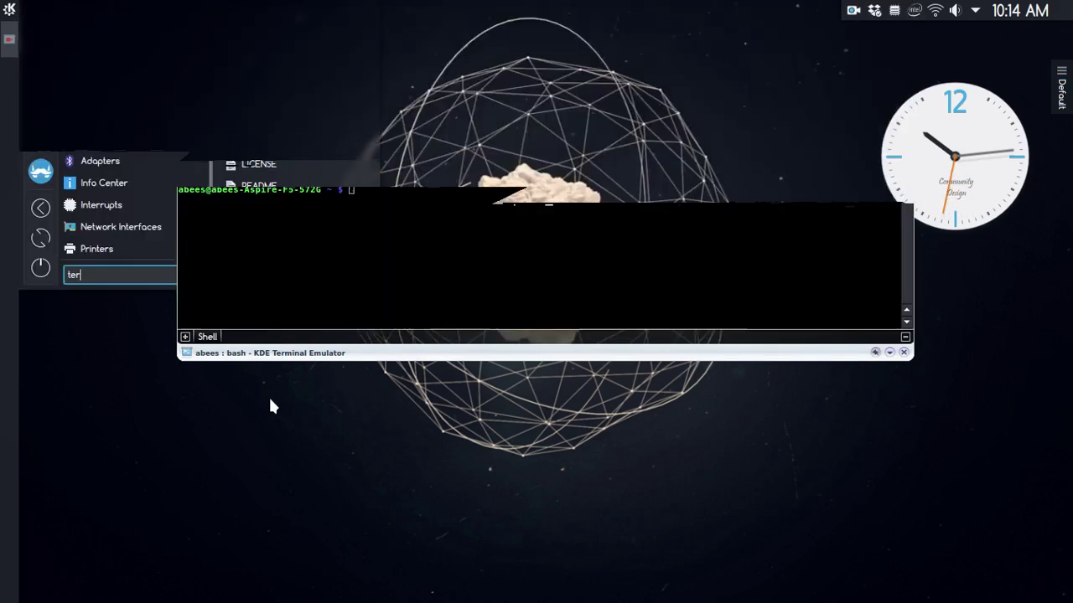
{"action": "key", "text": "BackSpace"}
{"action": "key", "text": "BackSpace"}
{"action": "key", "text": "BackSpace"}
{"action": "type", "text": "koms"}
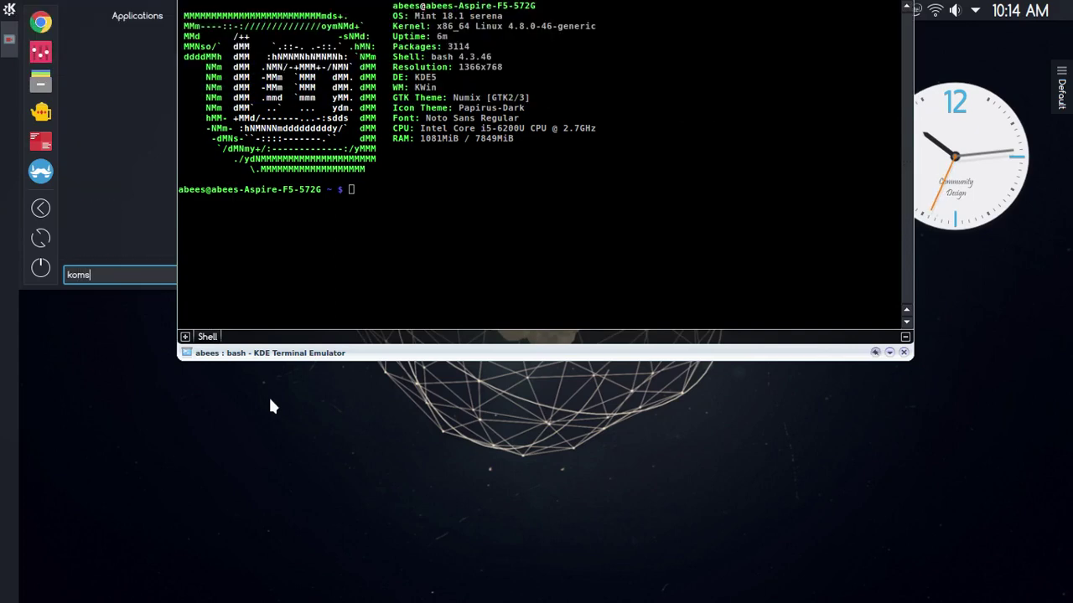
{"action": "key", "text": "BackSpace"}
{"action": "key", "text": "BackSpace"}
{"action": "type", "text": "nso"}
{"action": "key", "text": "Return"}
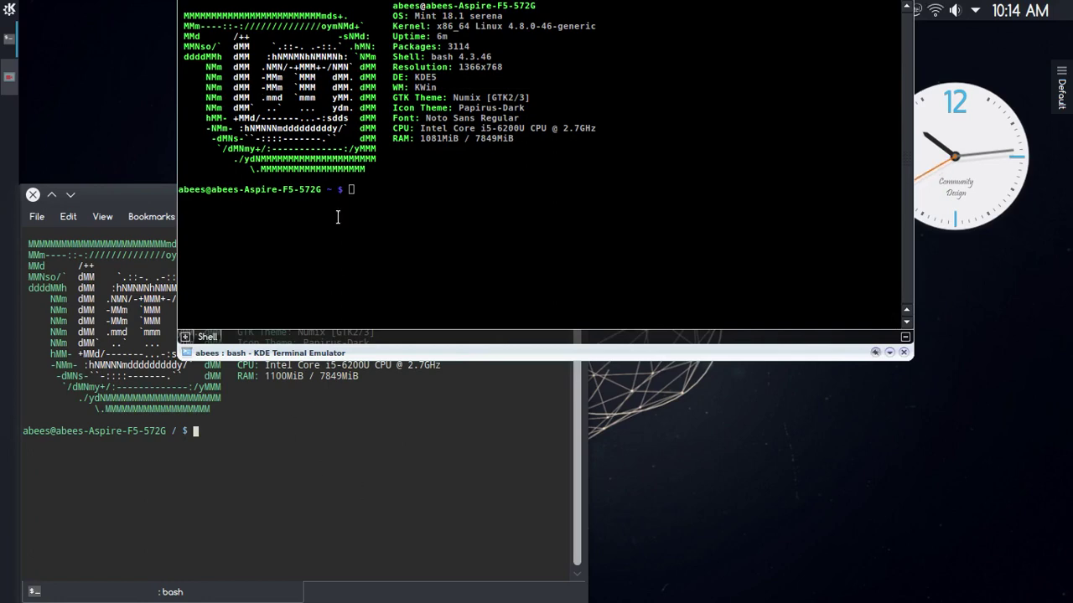
- Hide the drop-down terminal to view and close the other terminal windows, then bring it back
{"action": "key", "text": "F12"}
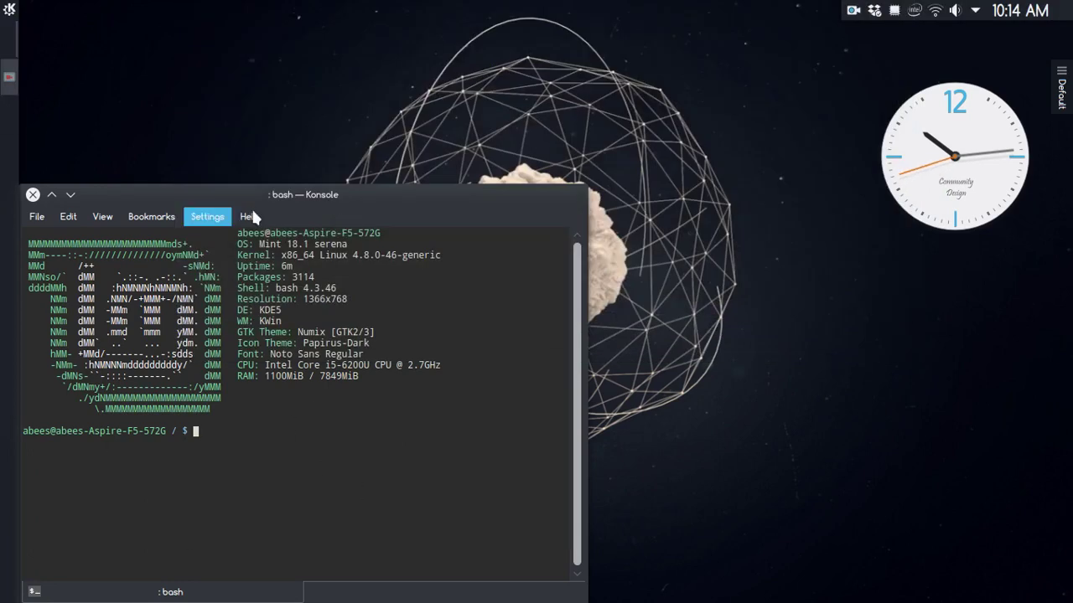
{"action": "left_click", "coordinate": [33, 195]}
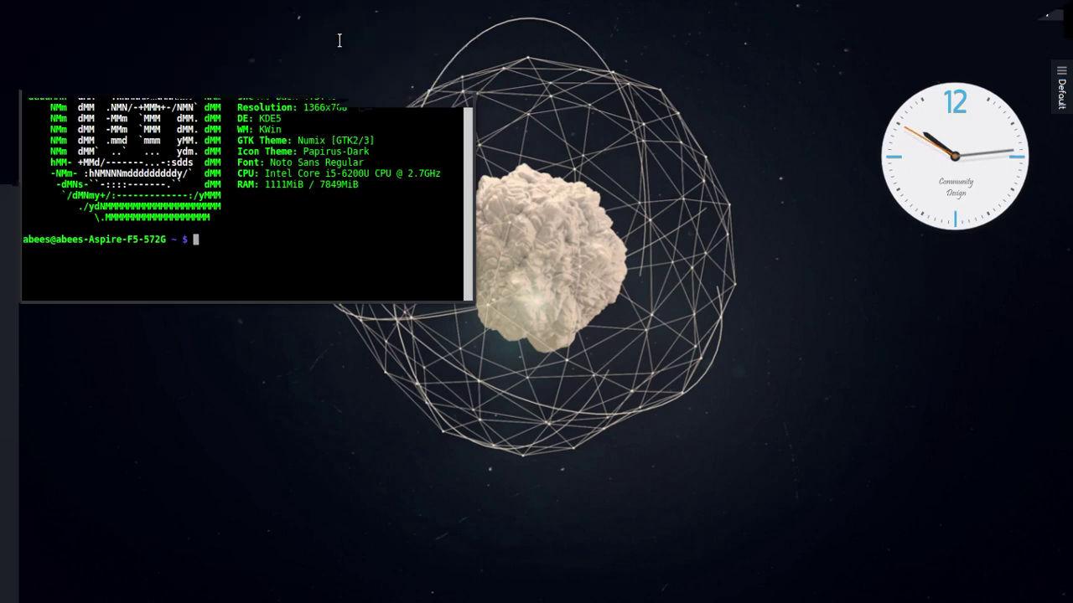
{"action": "key", "text": "alt+F4"}
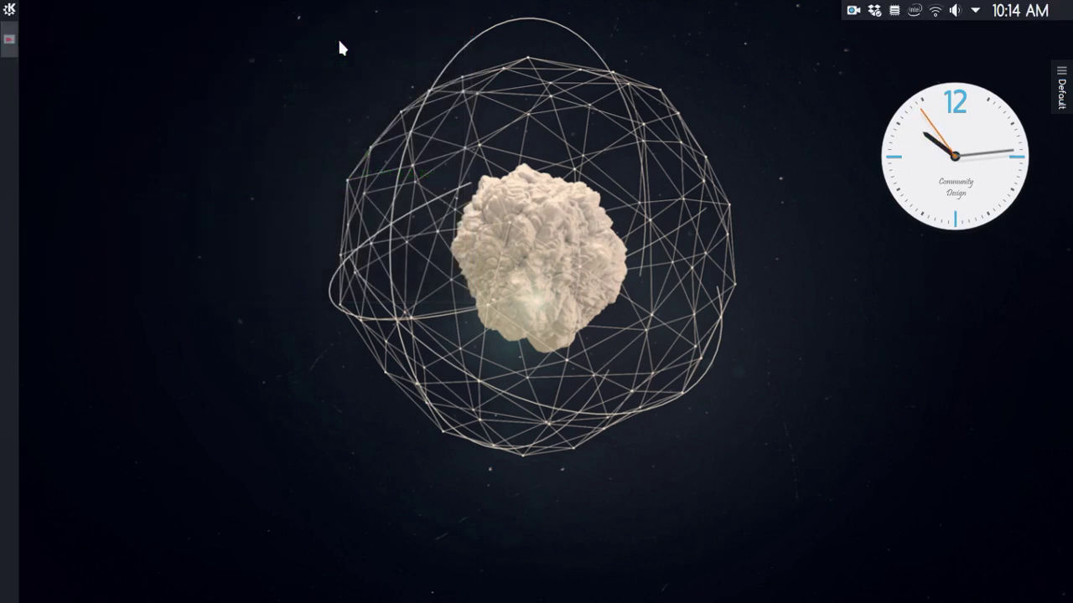
{"action": "key", "text": "F12"}
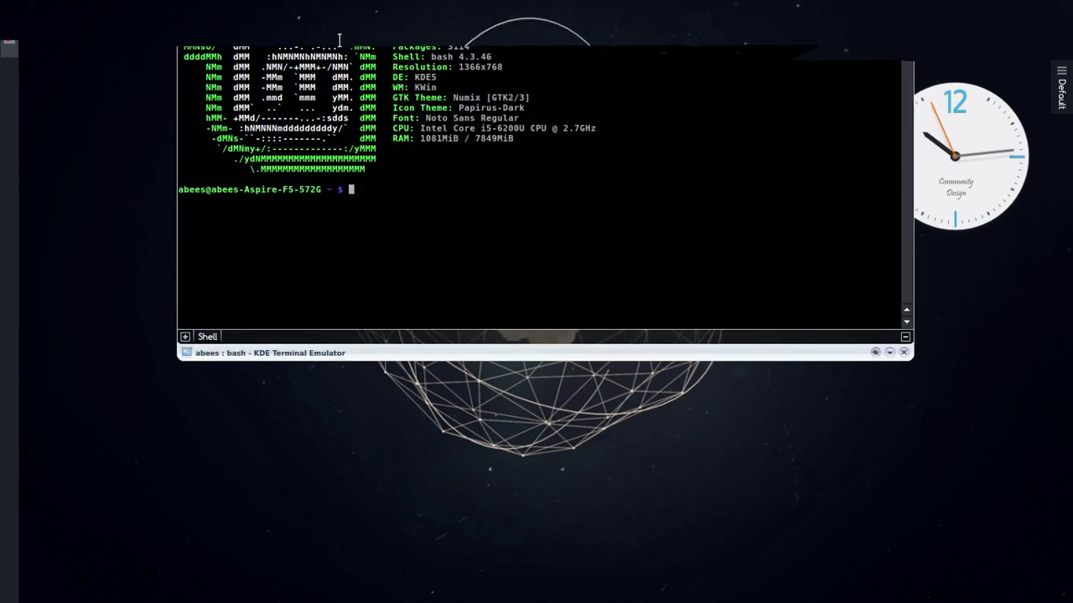